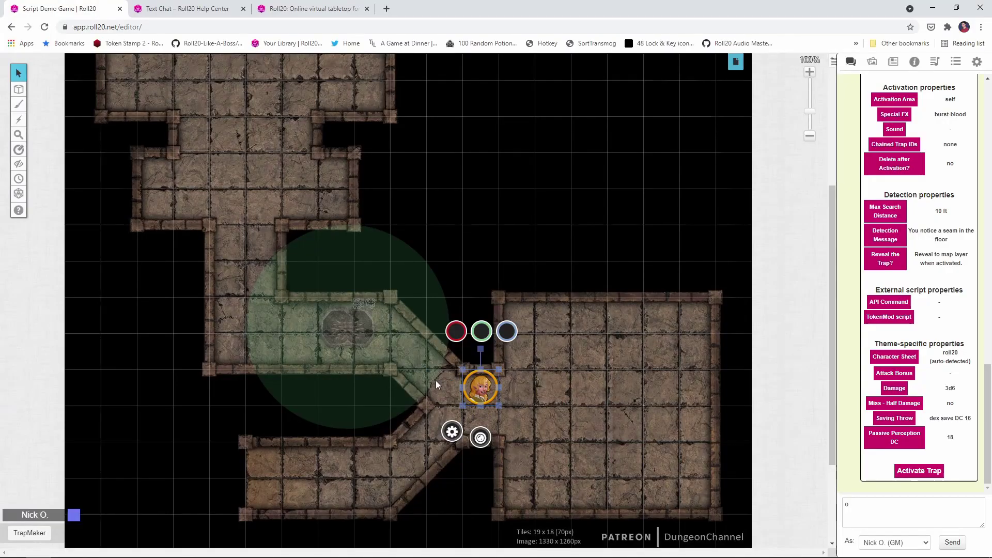
Move the character token from the doorway onto the trap in the corridor.
click(436, 384)
drag(468, 381, 395, 345)
click(377, 348)
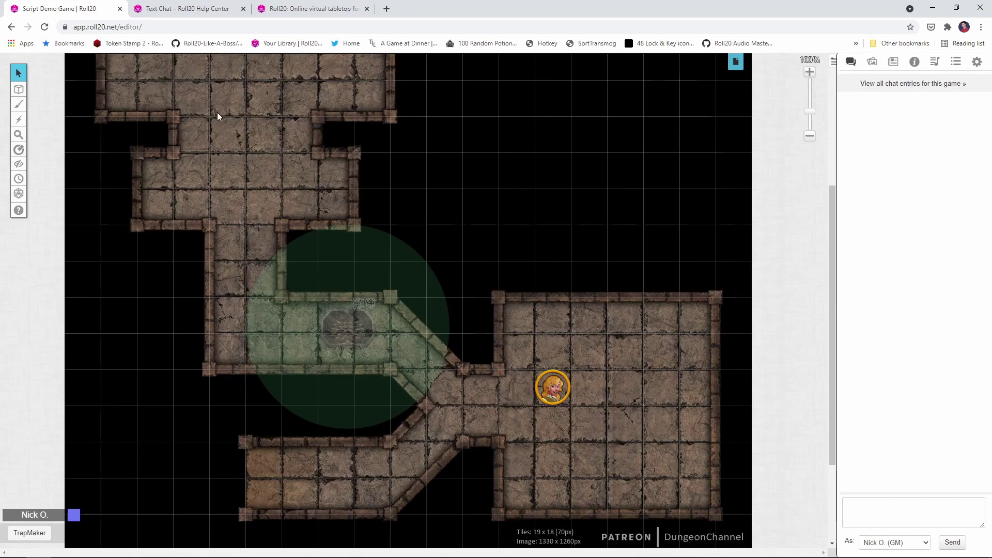
Fire an Acid Beam effect across the upper room with the FX tool.
click(21, 123)
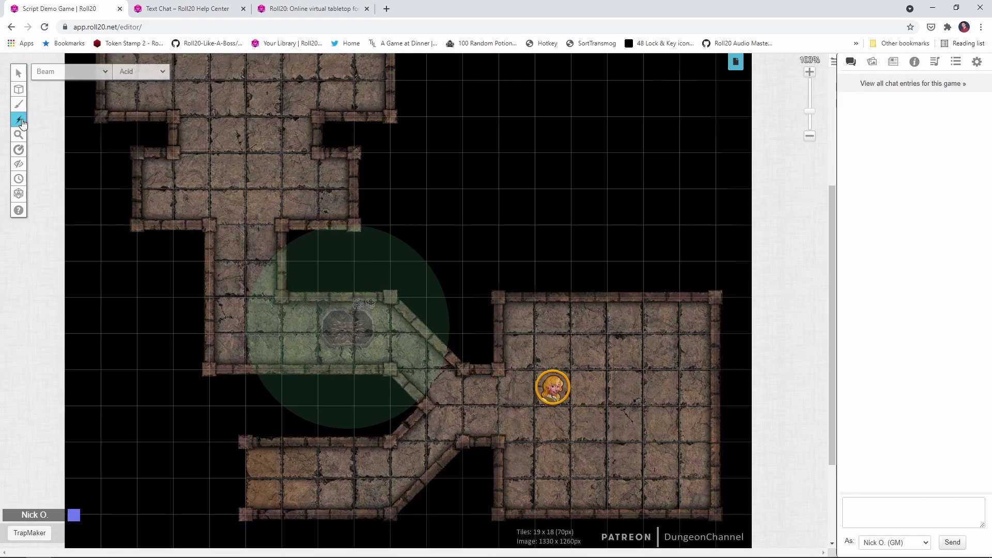
click(100, 76)
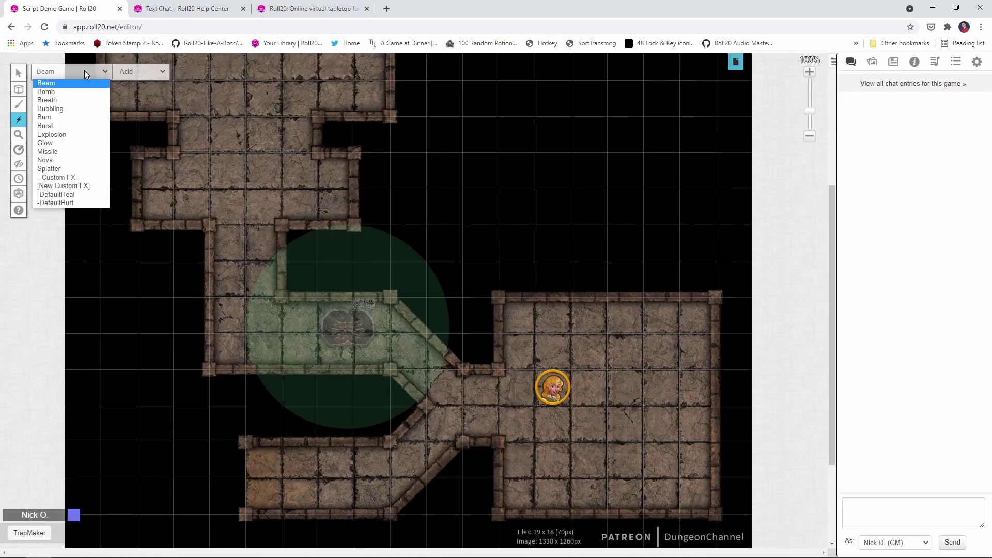
click(146, 70)
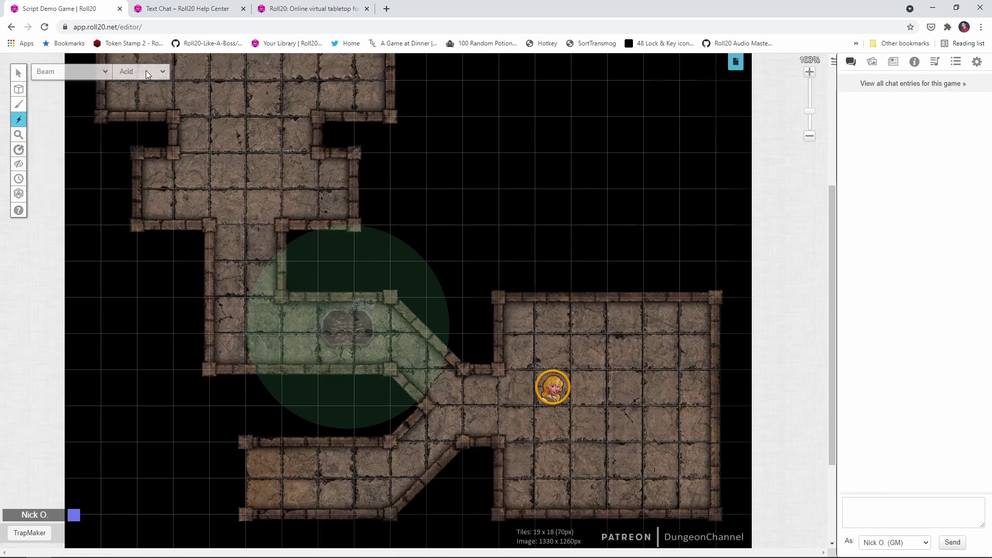
click(145, 70)
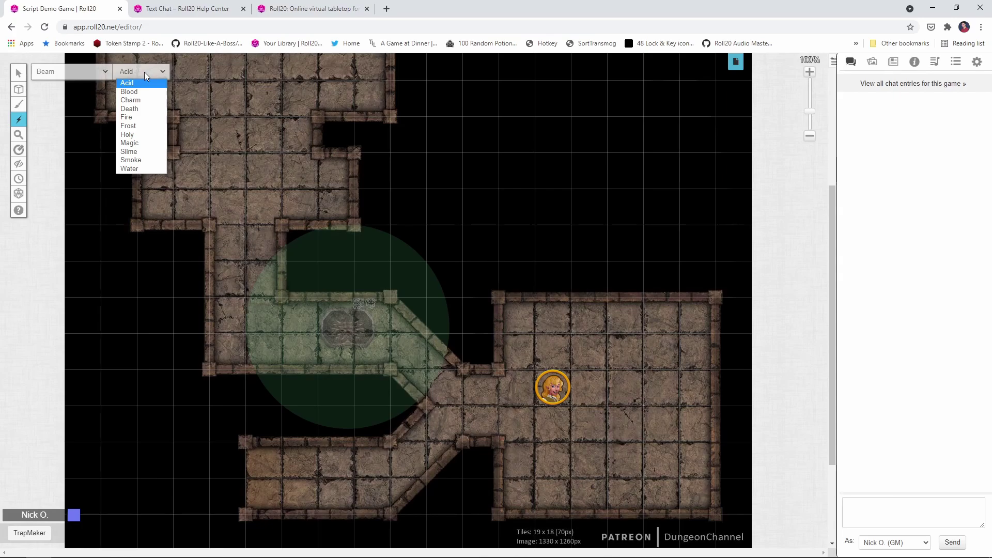
drag(92, 113, 265, 134)
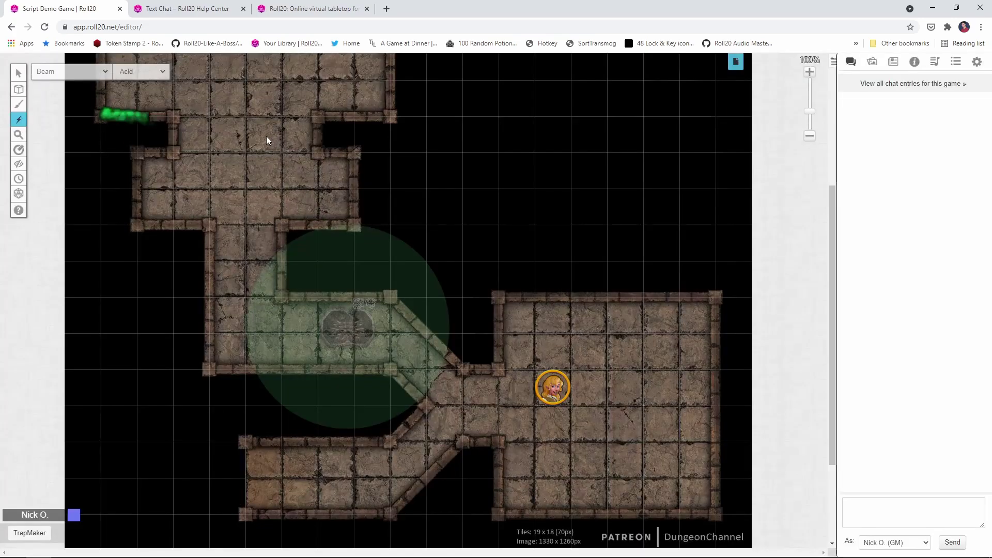
Change the effect's type to Fire and shoot the beam across the upper room.
click(161, 73)
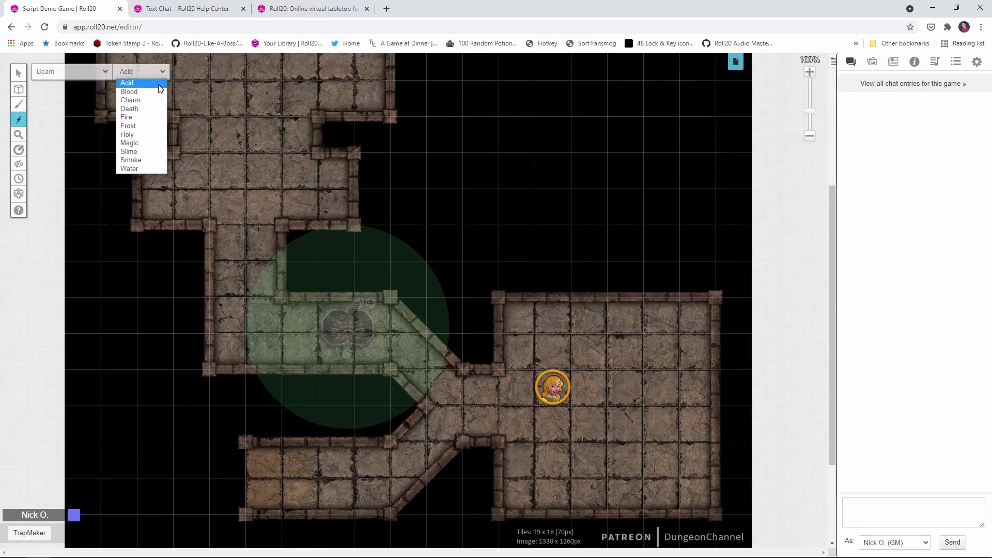
click(149, 117)
drag(145, 146, 311, 178)
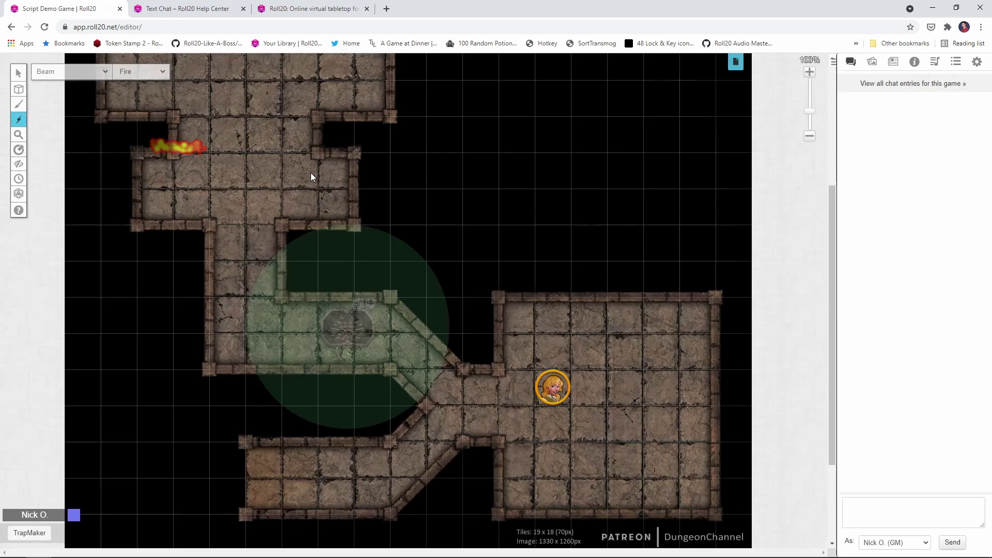
Place a Fire Burst effect in the upper room and return to the select tool.
click(104, 73)
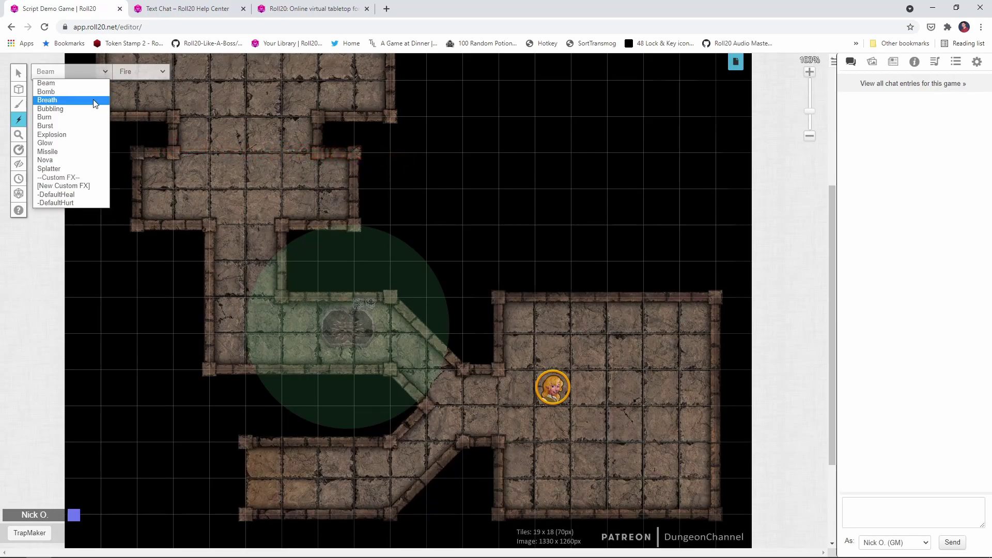
click(85, 126)
click(200, 157)
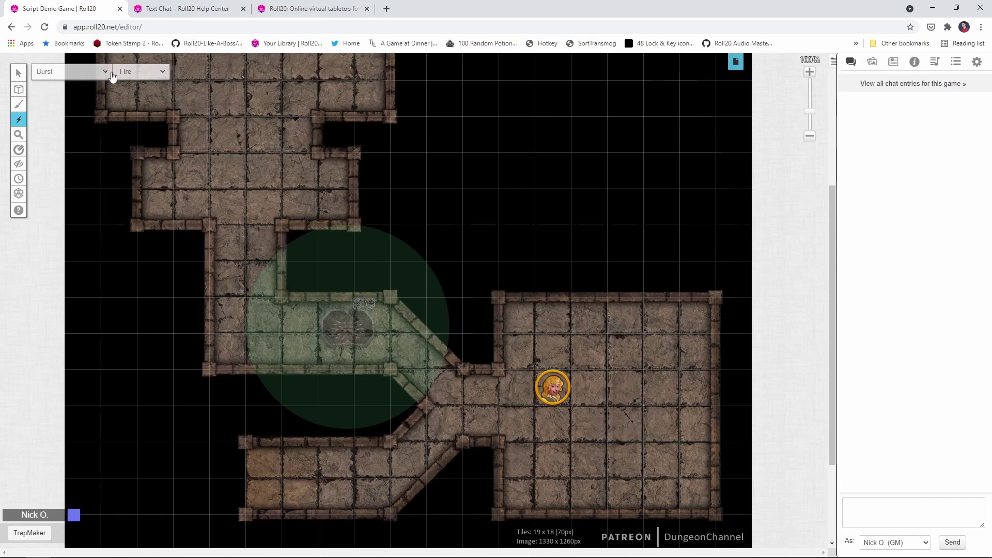
click(19, 74)
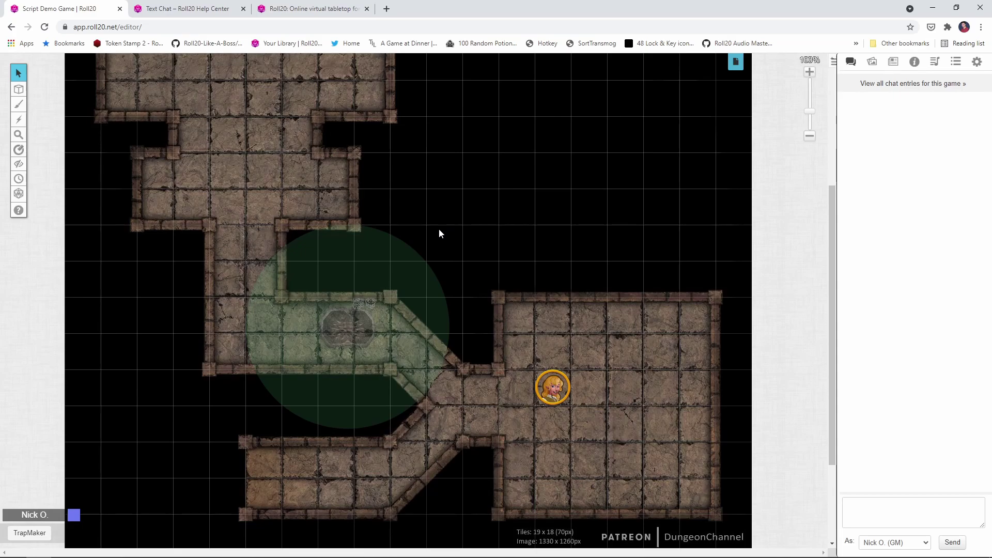
On the GM layer, set the corridor trap's special FX to burst-blood in TrapMaker, leaving its offset and direction blank.
key(ctrl+g)
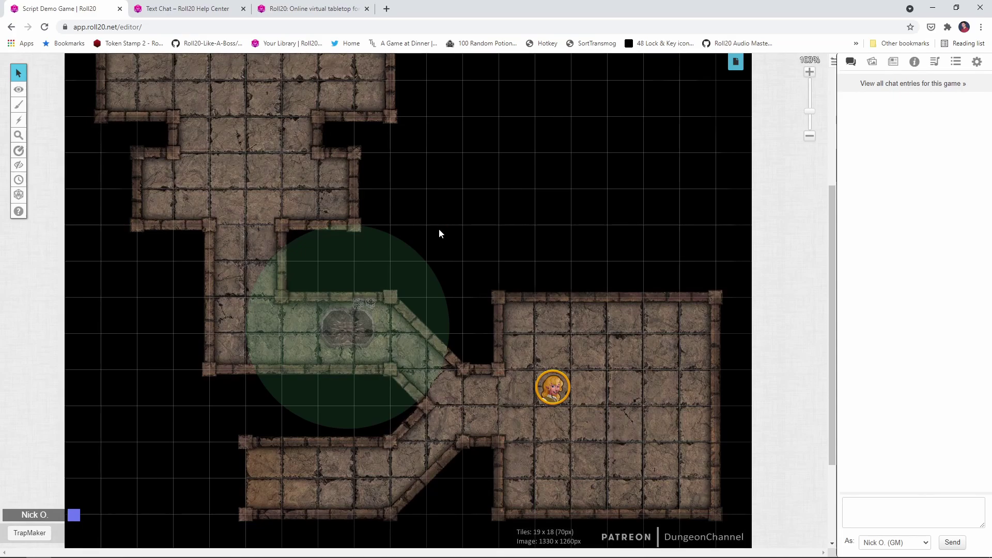
click(334, 323)
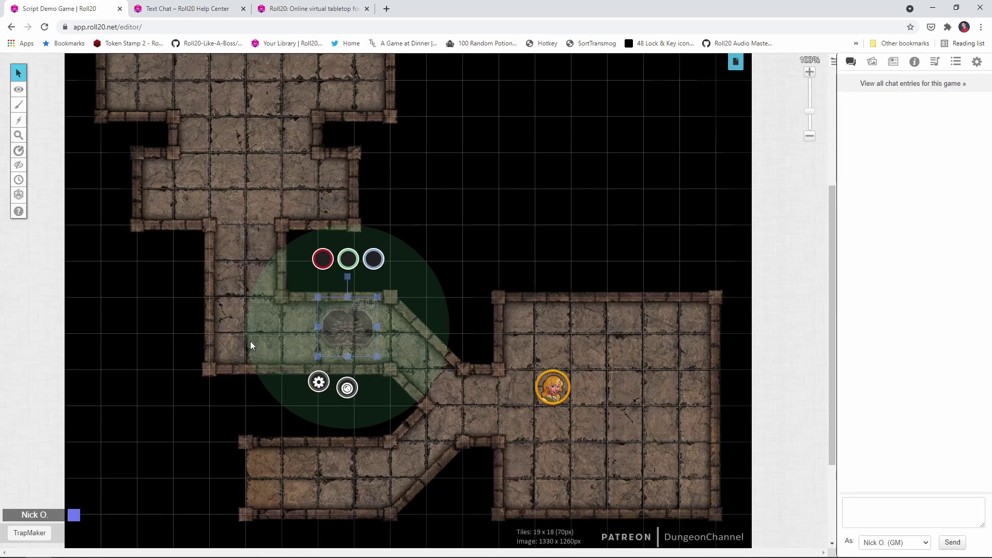
click(39, 529)
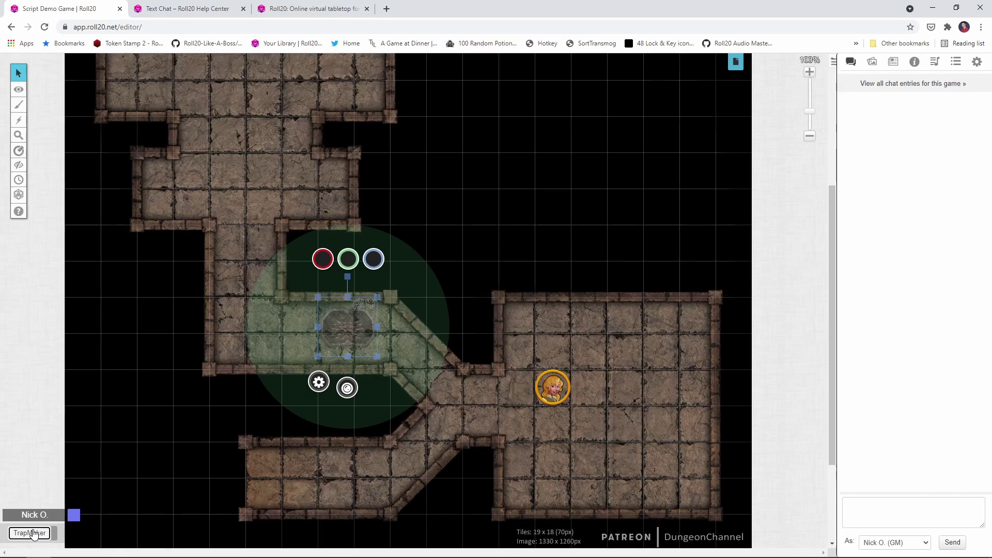
scroll(848, 277, up, 2)
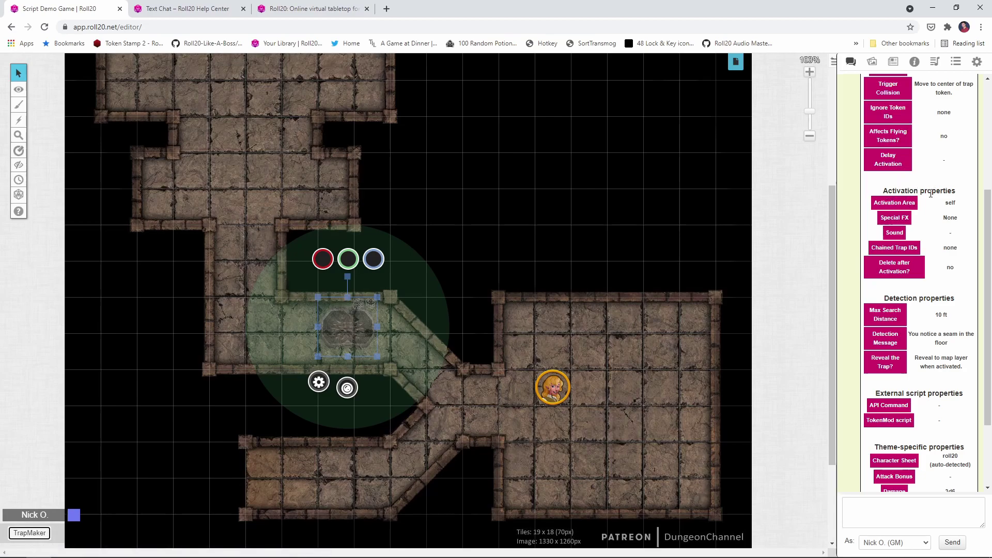
click(902, 221)
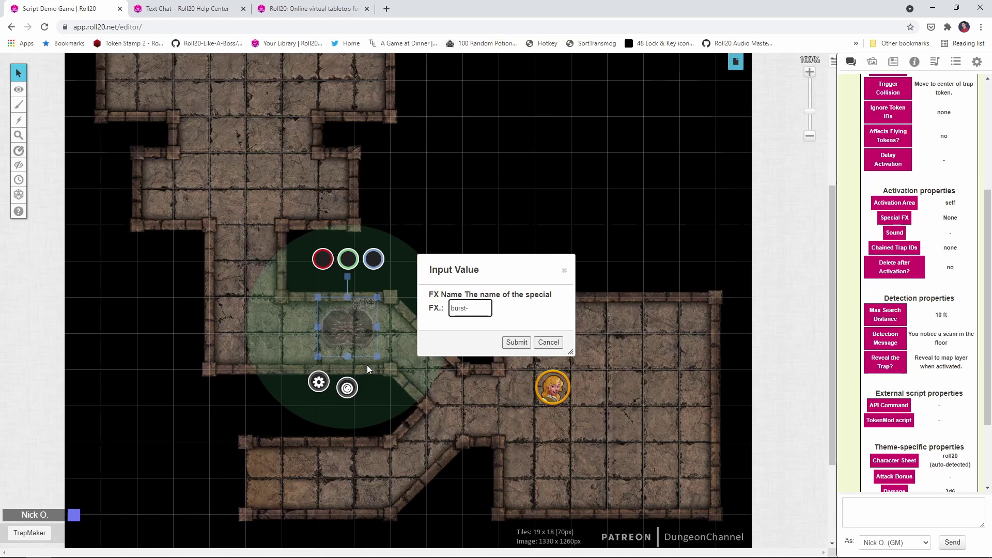
text(ood)
click(510, 343)
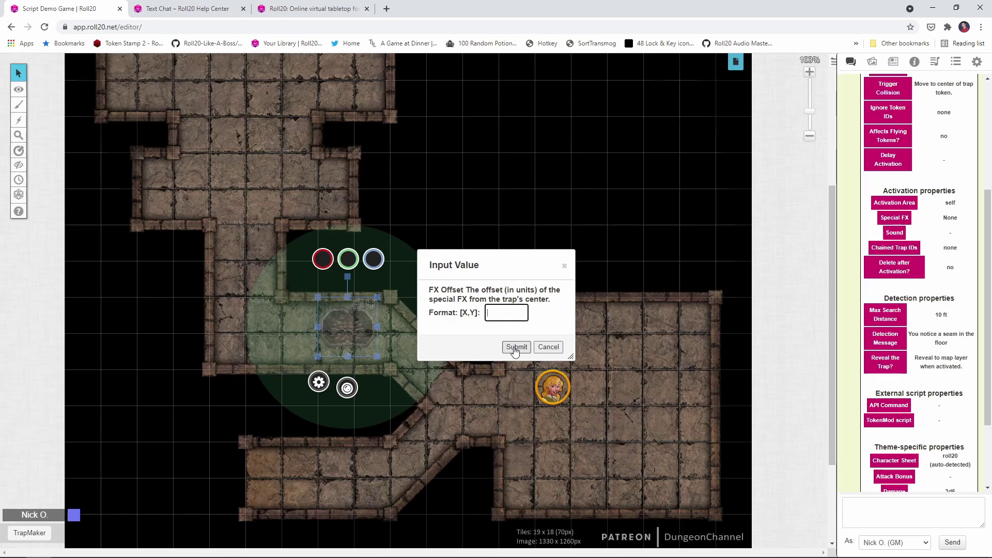
click(507, 348)
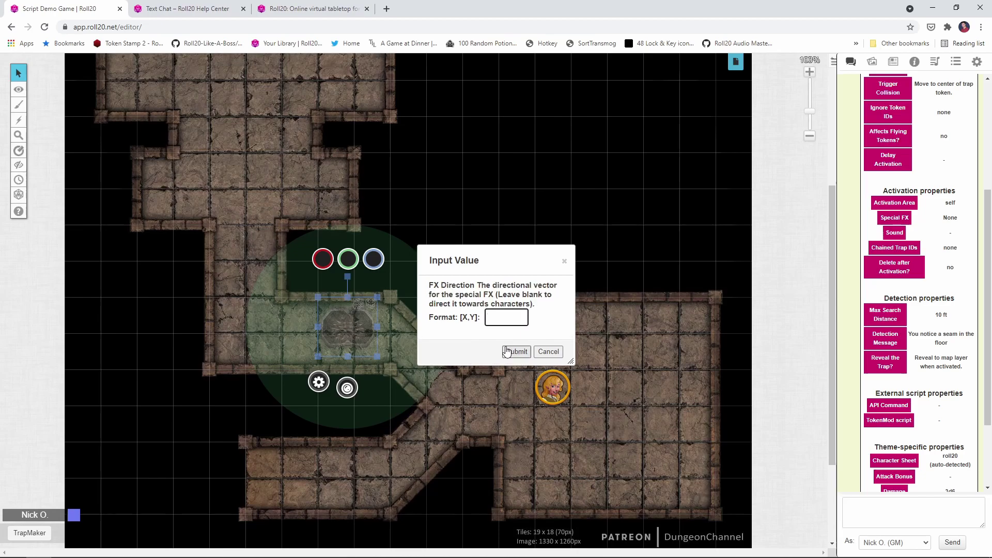
click(508, 351)
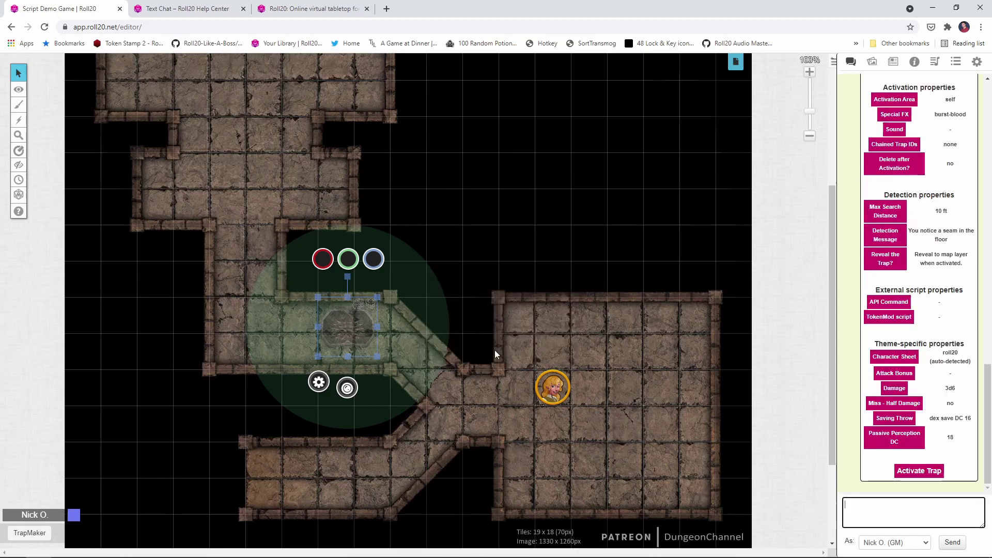
Return to the token layer and move the character token onto the trap to trigger the blood burst.
text(o)
click(503, 332)
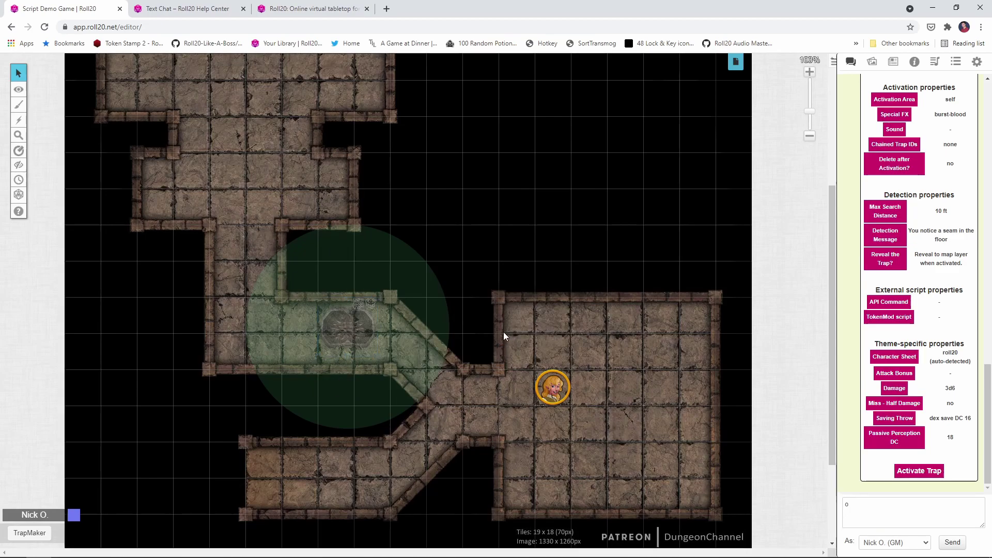
key(ctrl+shift+o)
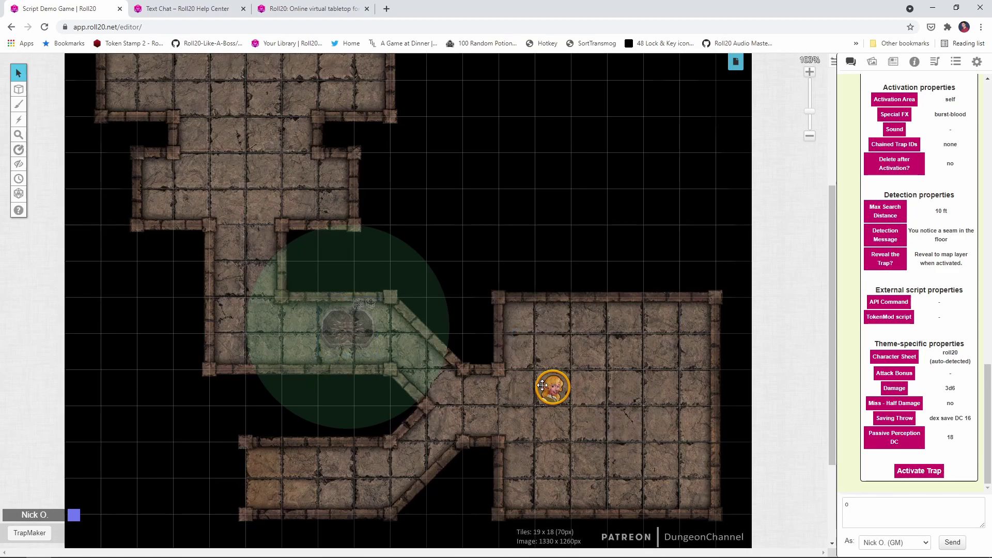
drag(542, 385, 388, 350)
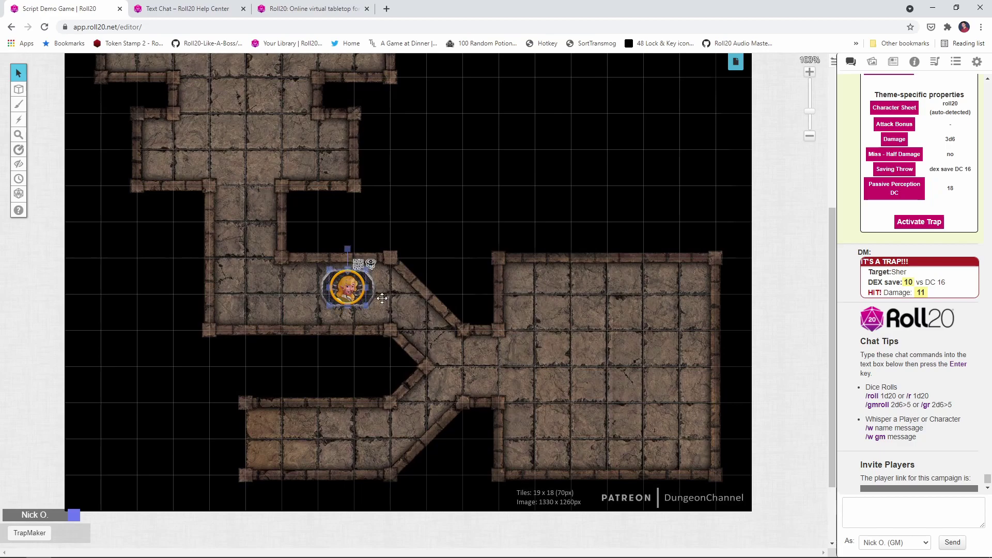
Move the character token back into the large room and send the revealed trap to the GM layer.
drag(382, 298, 622, 394)
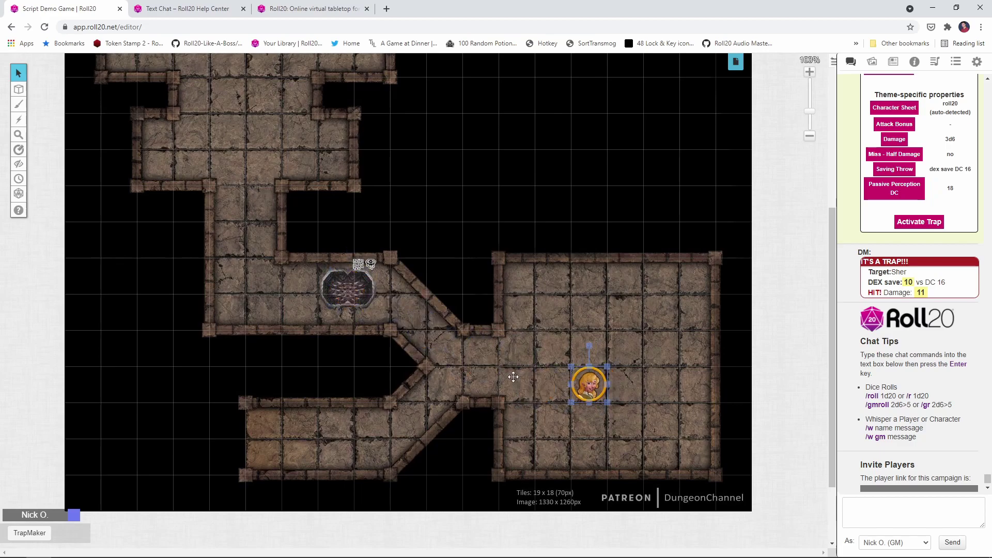
click(346, 293)
click(346, 289)
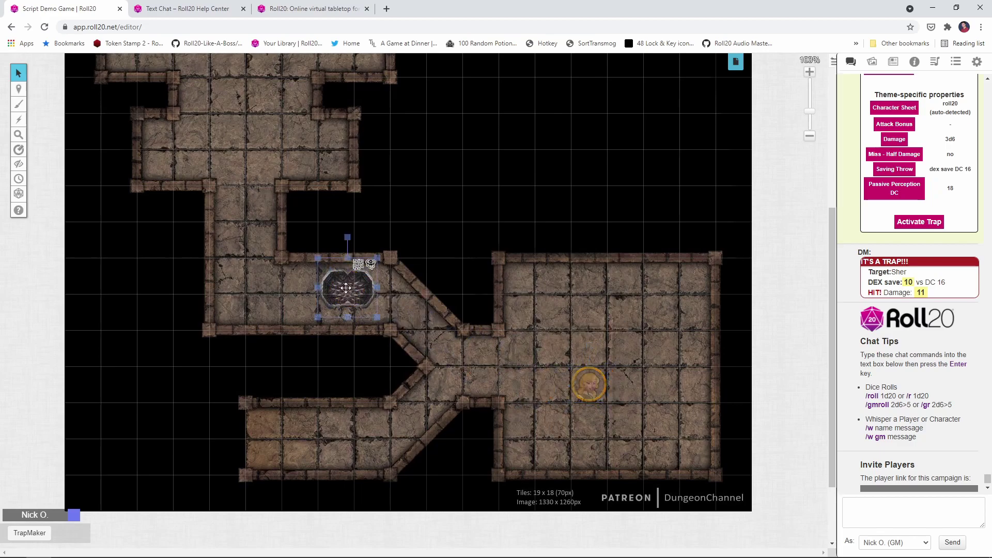
right_click(345, 289)
mouse_move(377, 281)
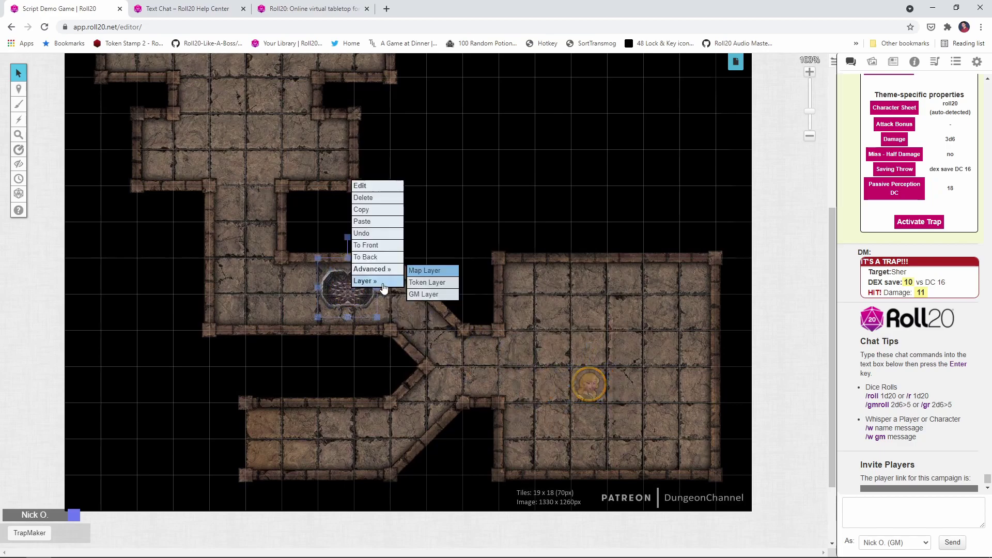
click(415, 295)
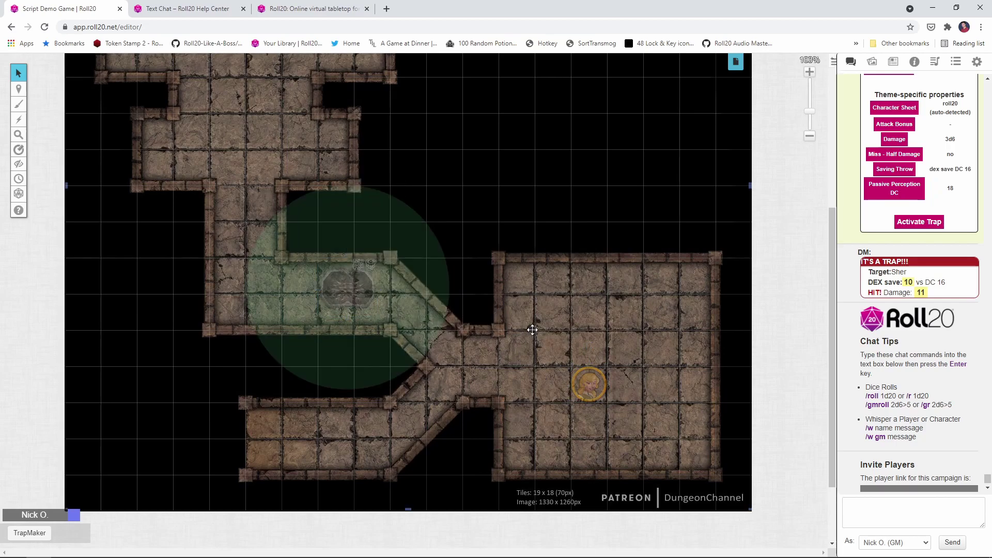
Set the trap's special FX to burst-blood with an offset of [-3,0] and a blank direction.
click(351, 297)
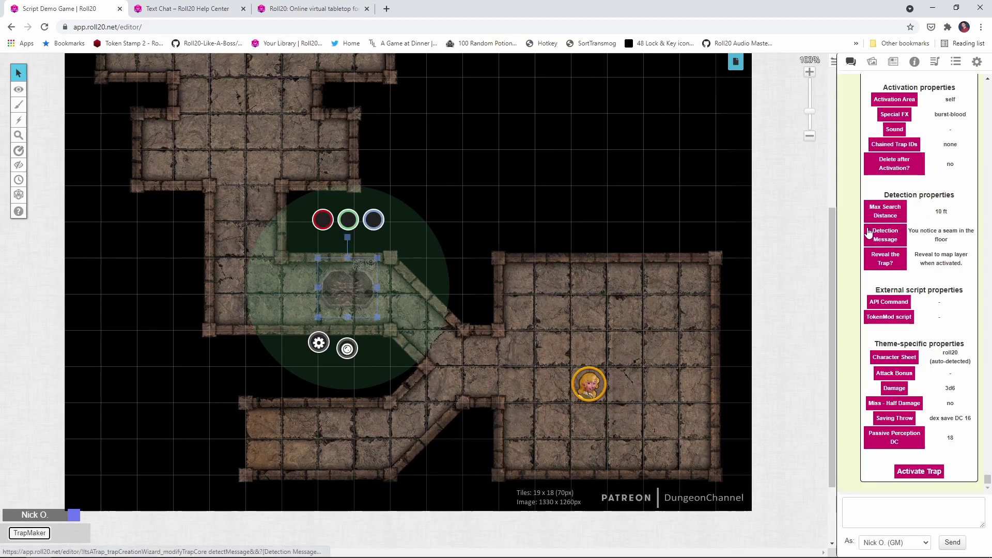
click(893, 114)
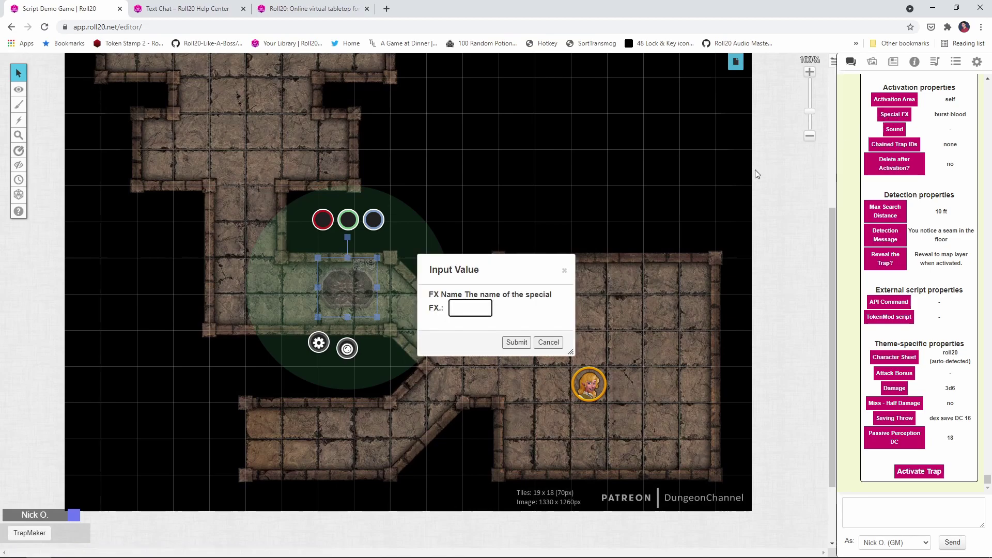
text(burst-blood)
click(517, 342)
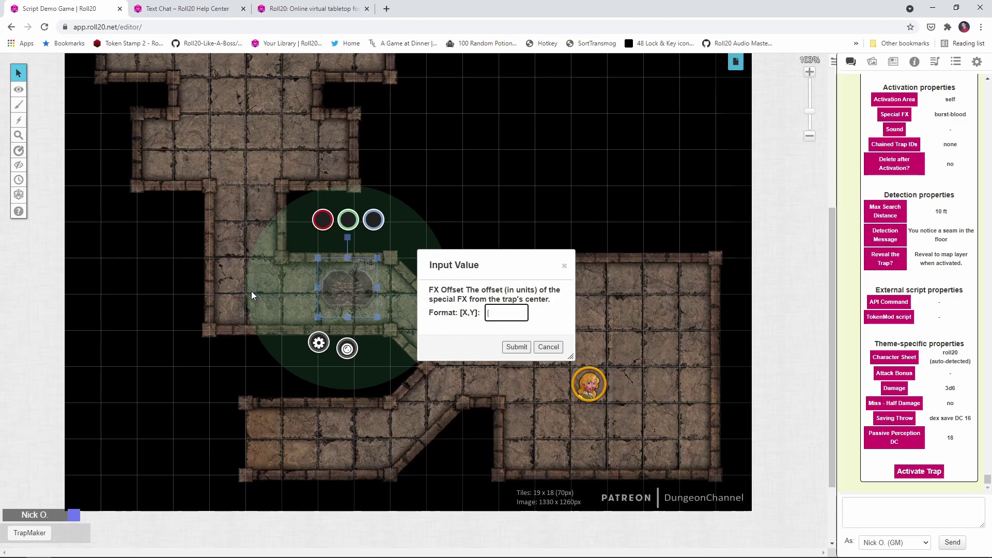
text(-3)
text(,0)
text(])
click(510, 349)
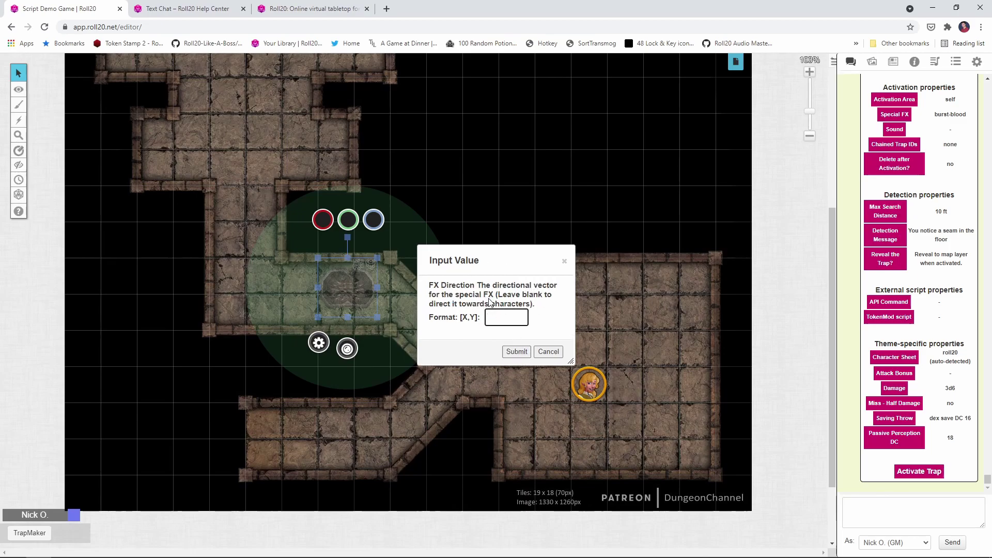
click(518, 353)
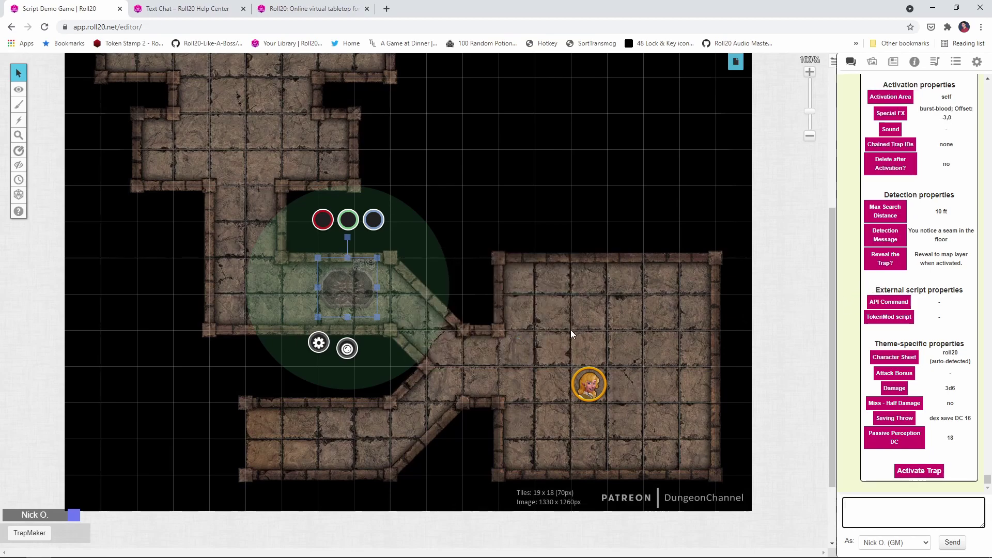
Move the character token from the large room onto the trap to test the offset burst.
click(523, 343)
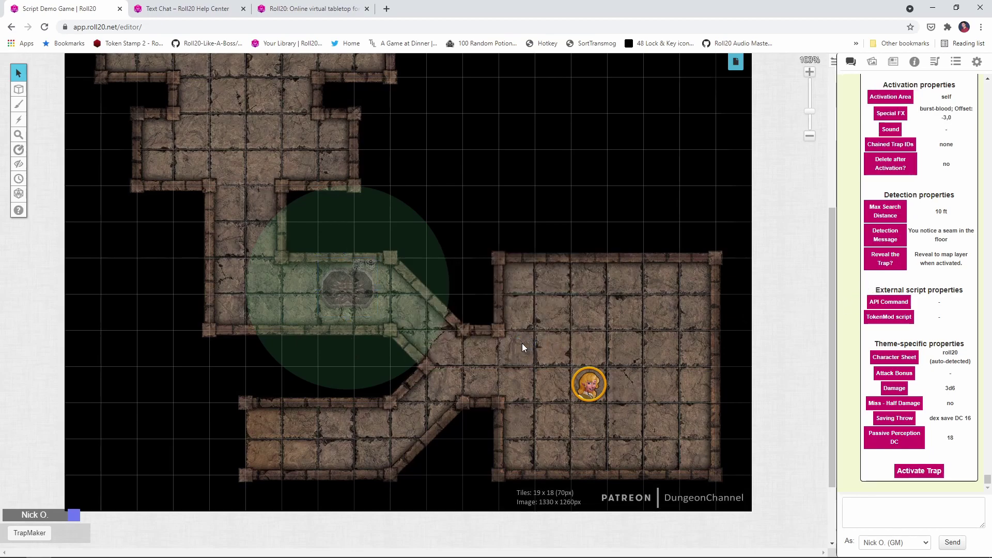
drag(589, 384, 372, 304)
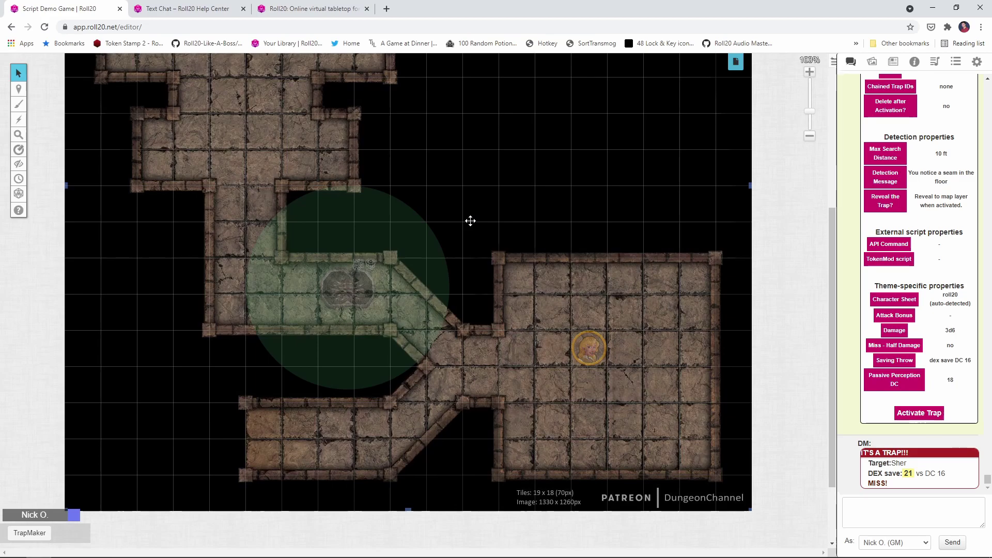
Set the trap's special FX to beam-fire with an offset of -3,0 and a blank direction.
click(335, 288)
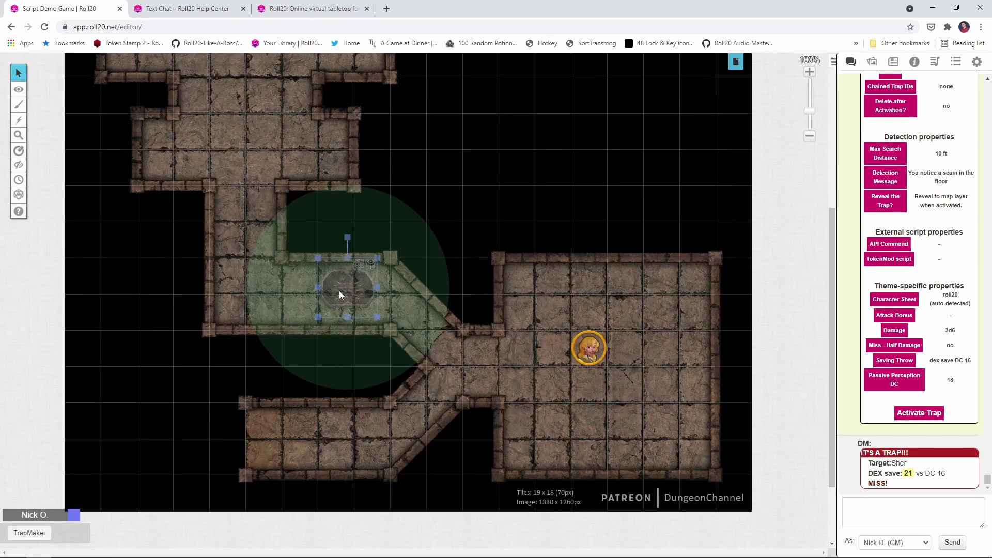
click(24, 533)
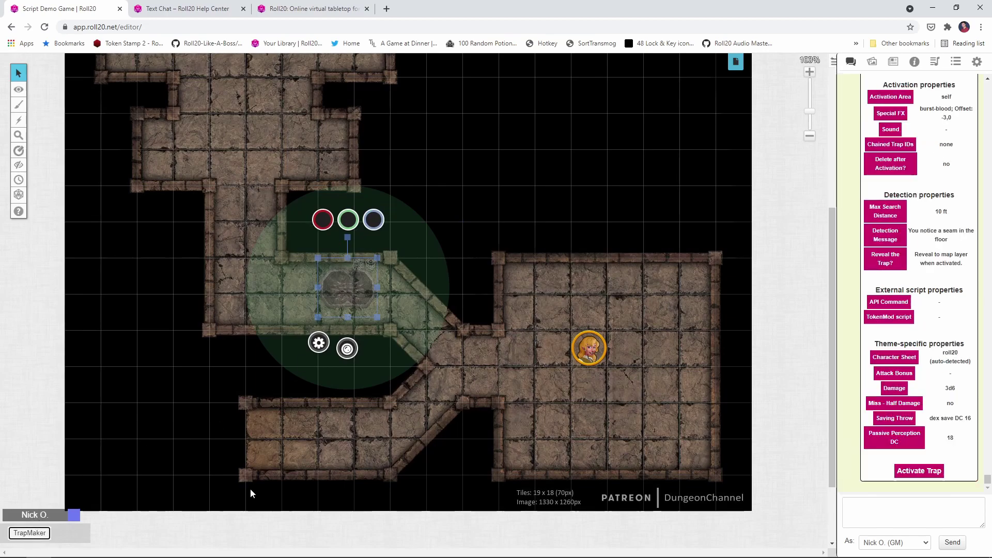
click(895, 117)
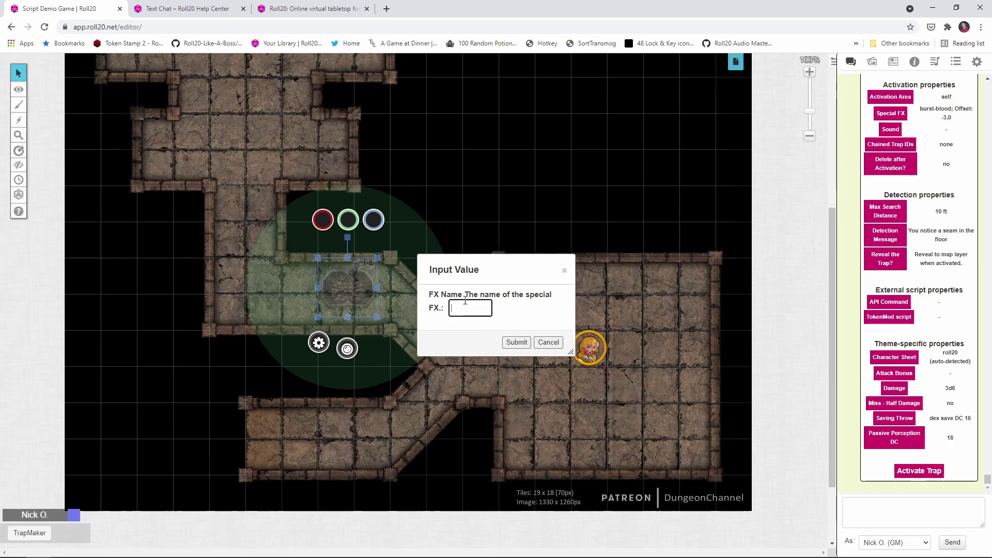
text(beam-fire)
click(517, 342)
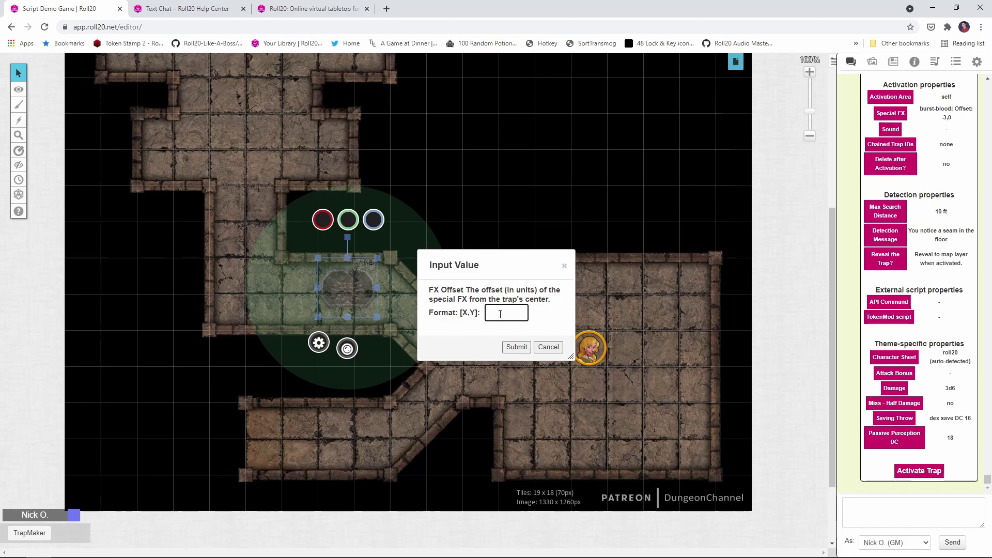
text(-3,0)
click(516, 346)
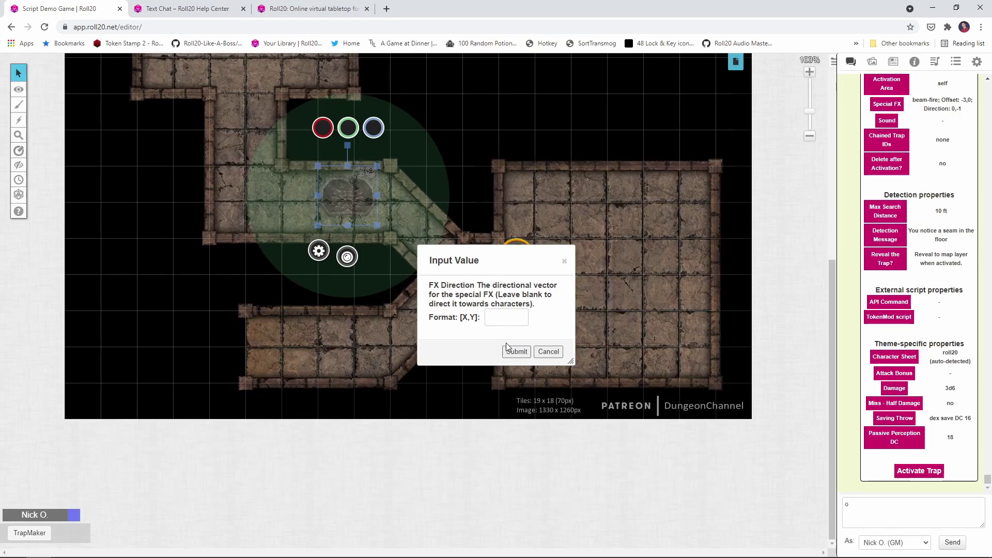
click(510, 357)
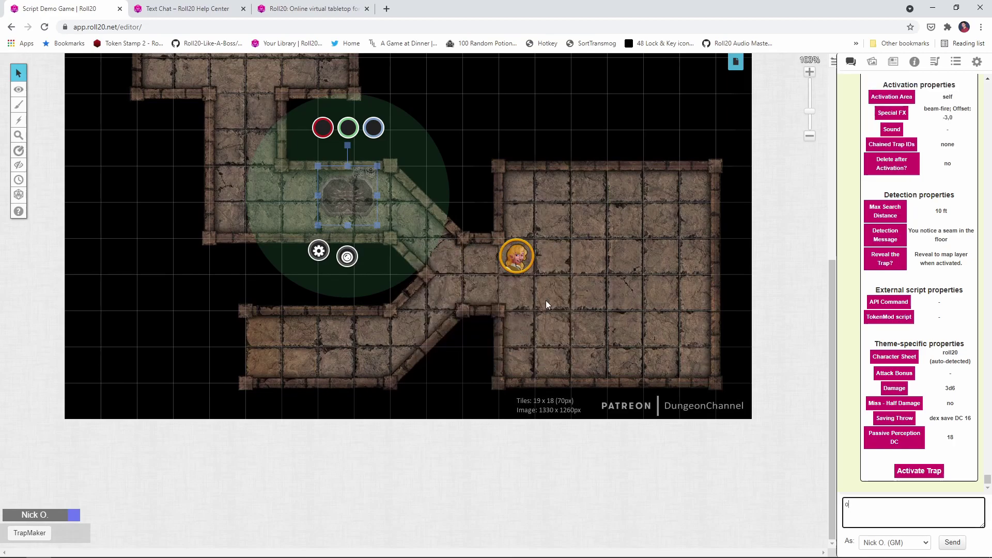
Move the character token onto the trap to test the fire beam and return it to the large room.
click(517, 256)
drag(516, 256, 374, 219)
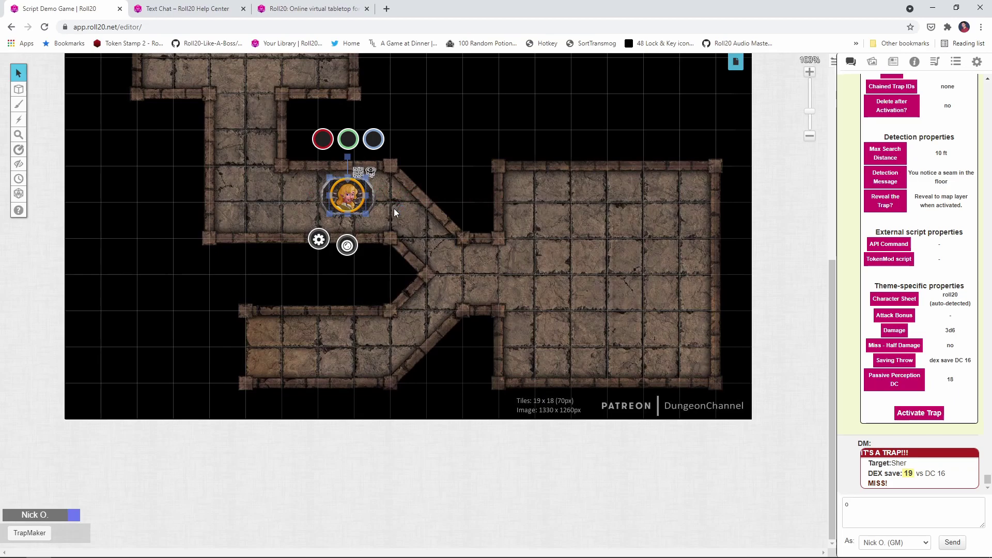
drag(362, 202, 553, 256)
Send the revealed trap to the GM layer and set its special FX to beam-fire, offset [-3,0] and direction [0,-1].
click(366, 197)
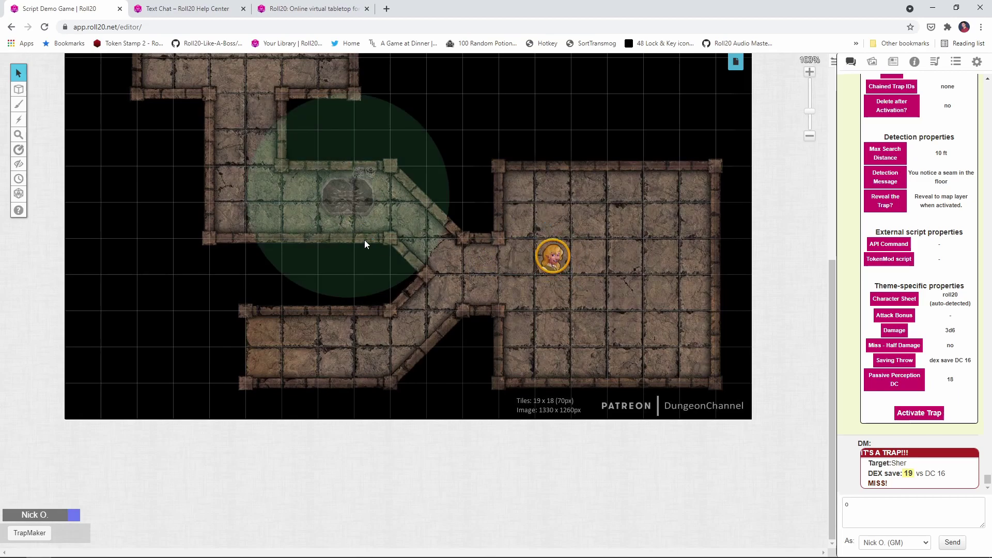
key(ctrl+alt+shift+m)
click(349, 202)
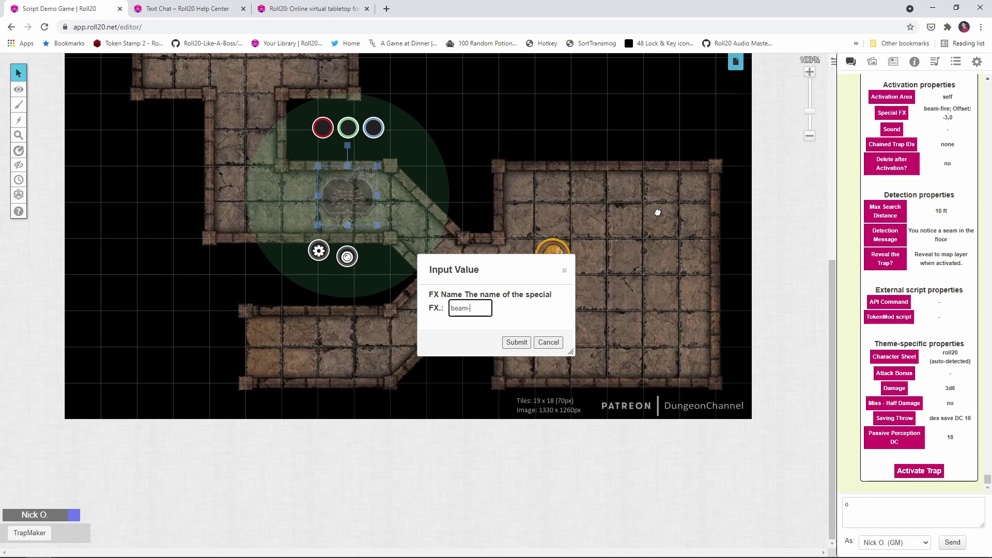
text(-fire)
key(Return)
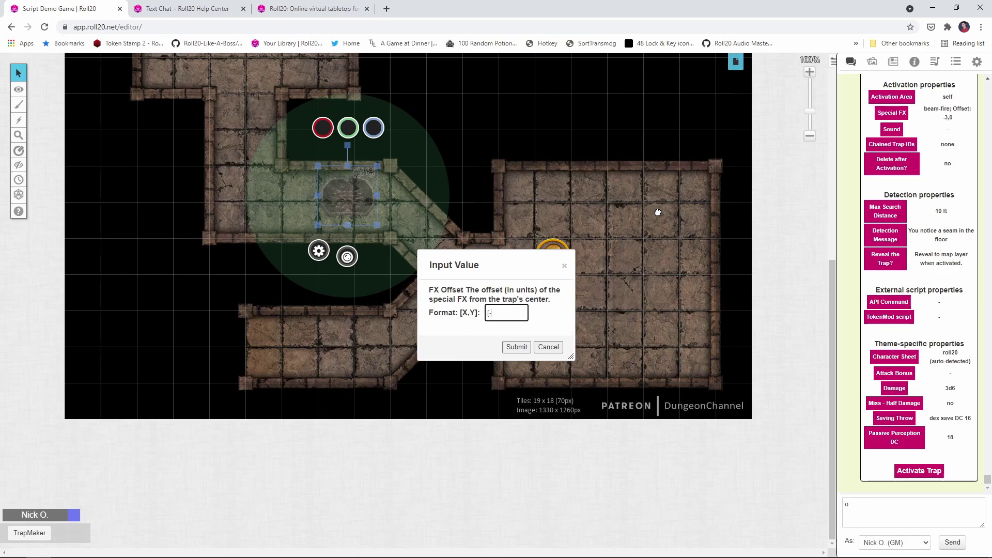
text([-3,0])
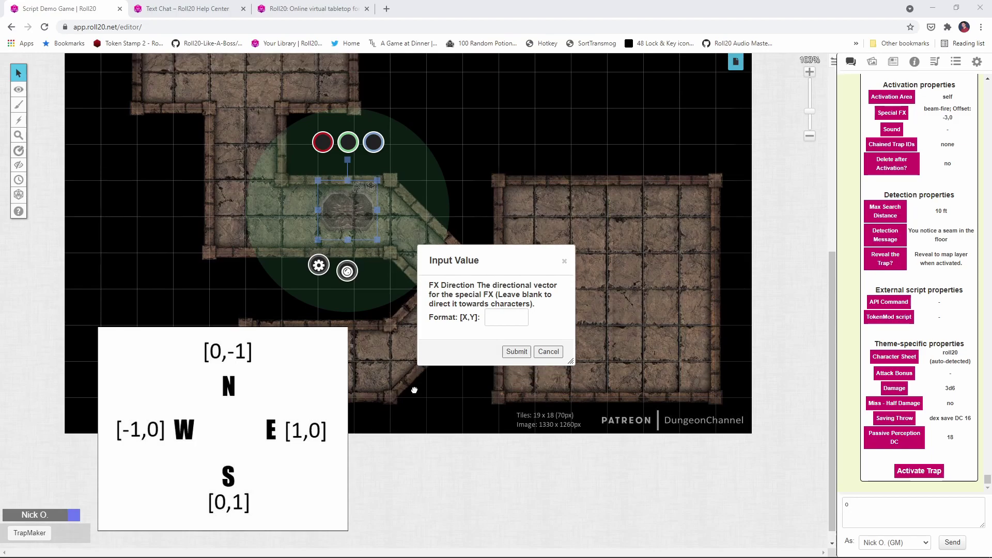
click(504, 320)
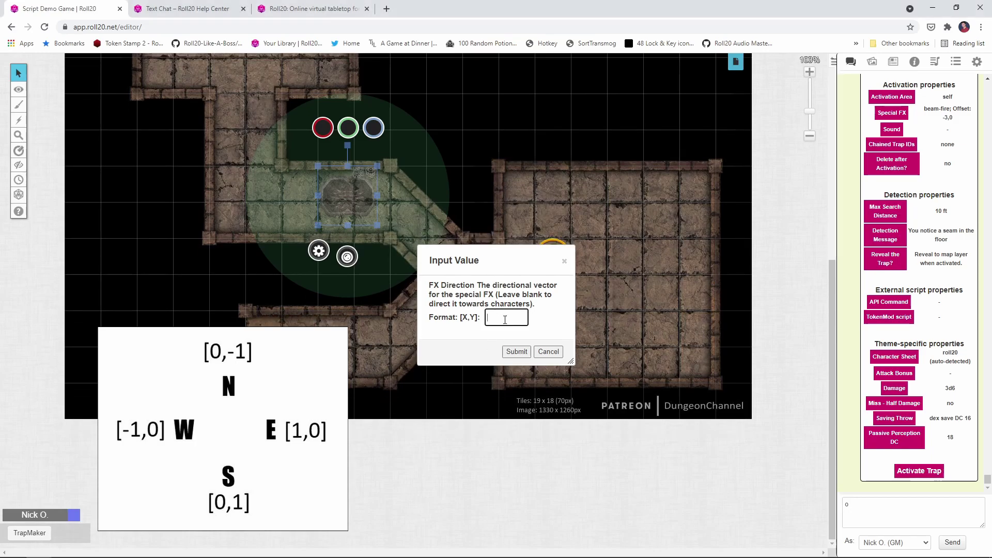
text([0,-1])
click(518, 353)
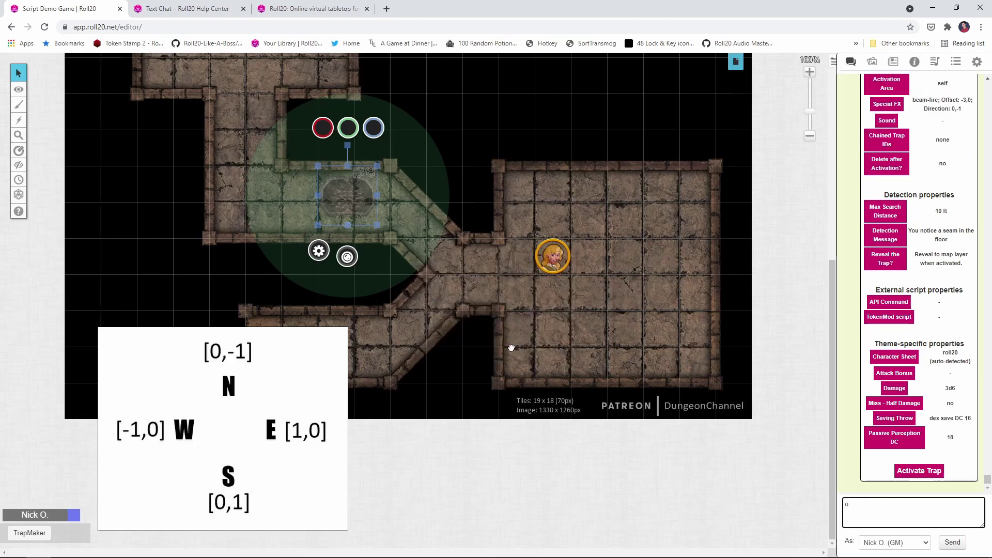
Deselect the trap and move the character token from the large room onto it to test the northward fire beam.
click(511, 347)
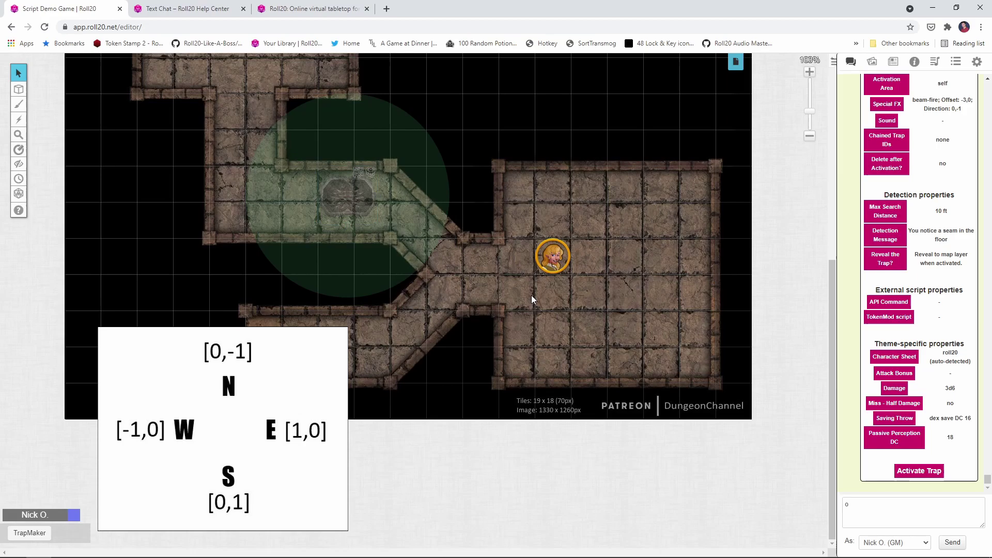
drag(555, 251, 365, 220)
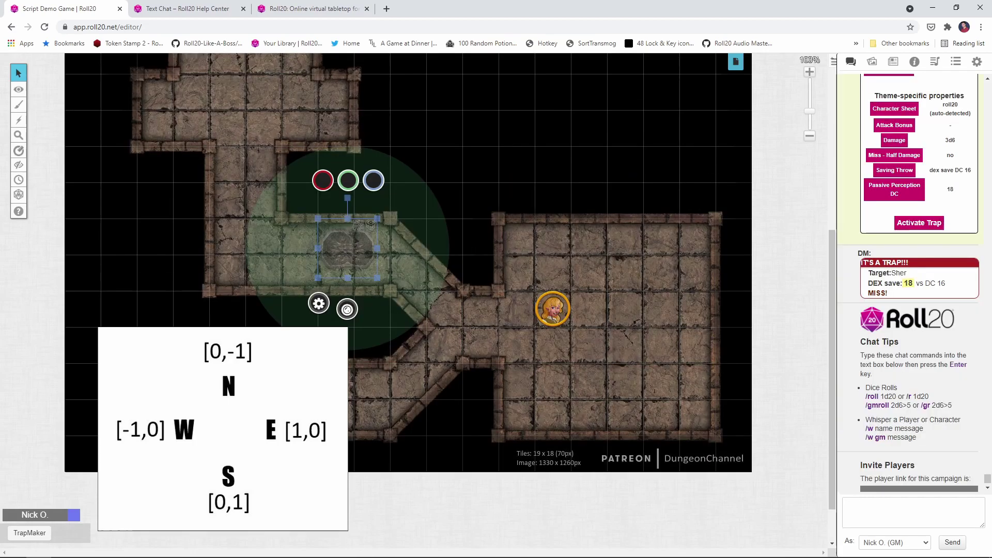
Set the trap's special FX to beam-fire with an offset of -3,0 and a direction of [-1,-1].
click(26, 534)
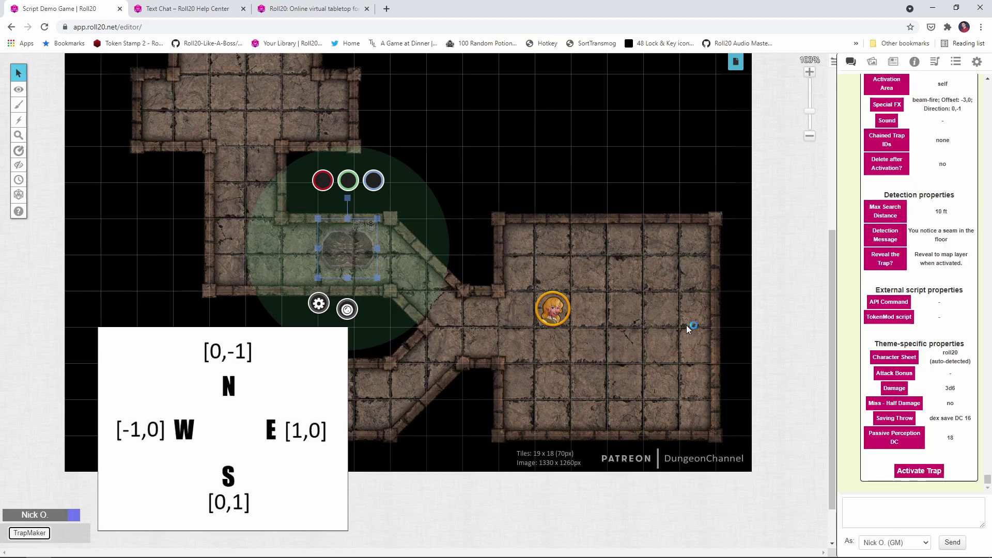
click(887, 107)
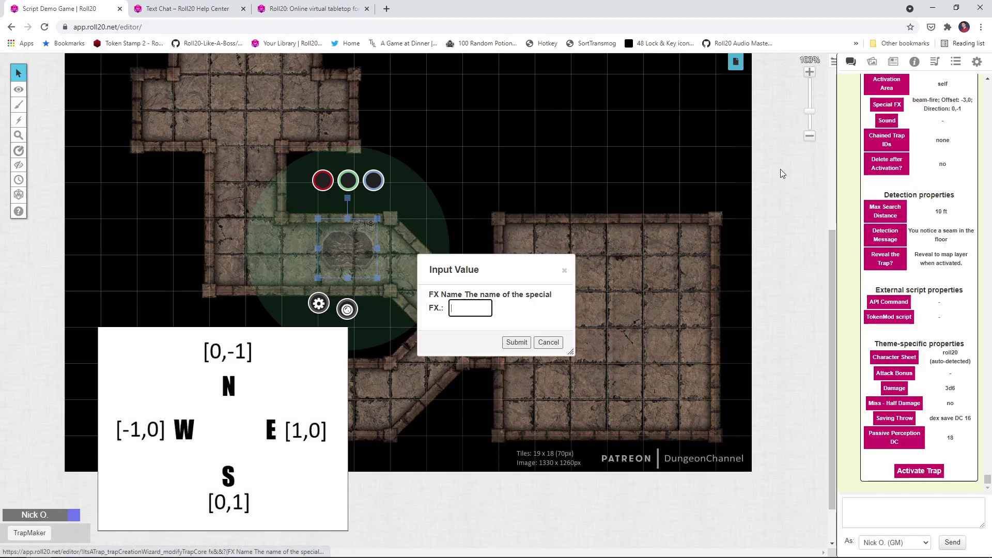
text(beam-fire)
key(Return)
text(-3,0)
key(Return)
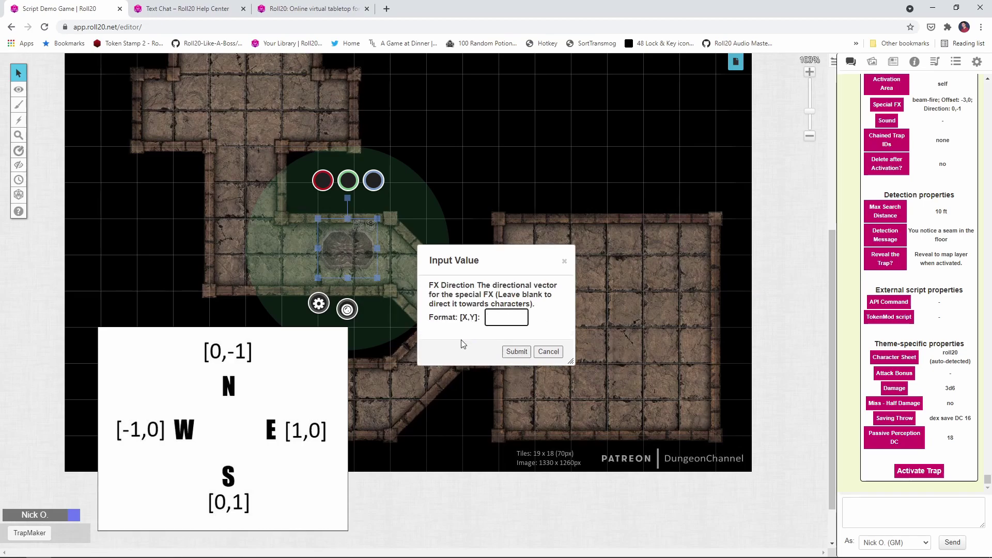
text([-1,-1)
click(516, 353)
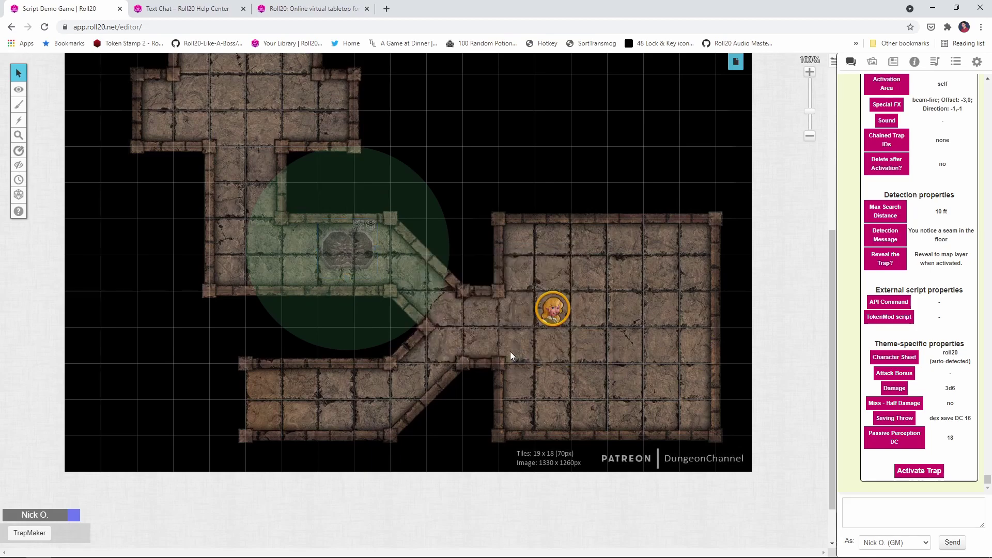
Return to the token layer and move the character token out of the large room toward the trap to test the diagonal beam.
key(ctrl+shift+o)
drag(556, 308, 426, 318)
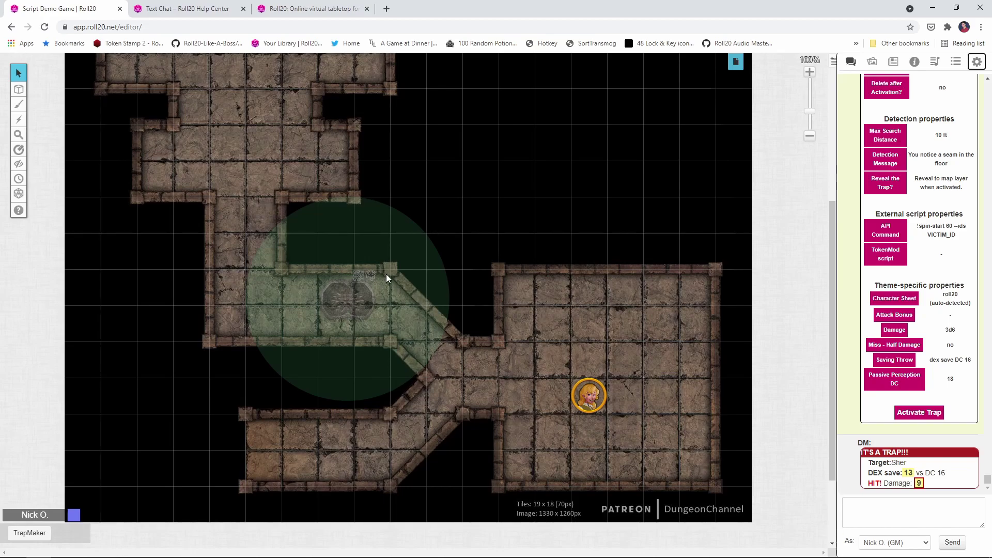
Review the SpinTokens commands on the campaign's API scripts page and return to the game map.
click(331, 10)
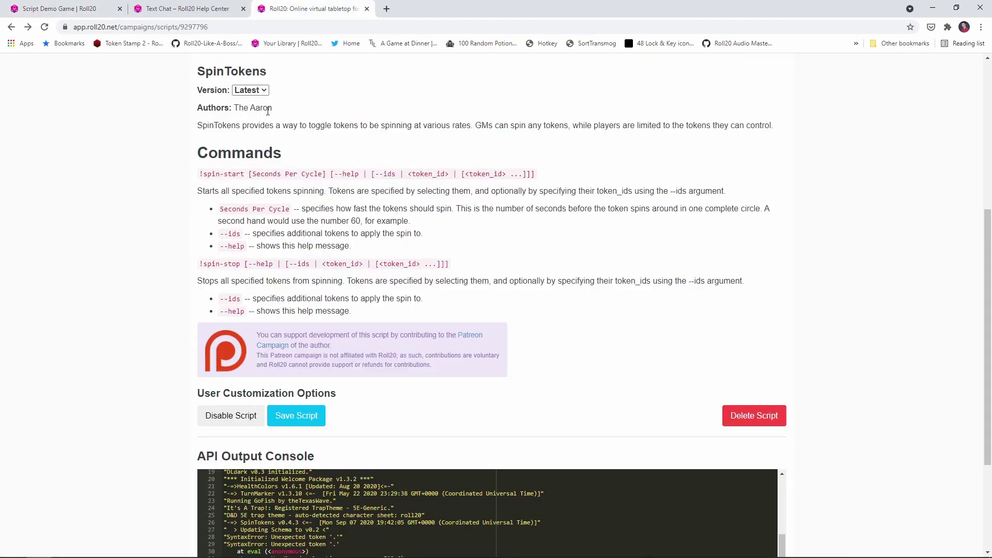
scroll(290, 95, up, 2)
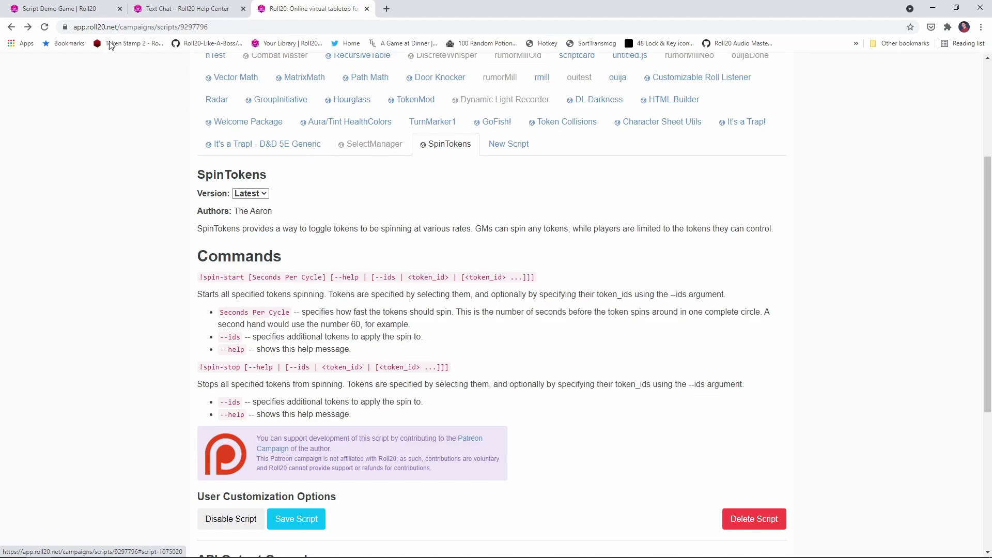
click(99, 14)
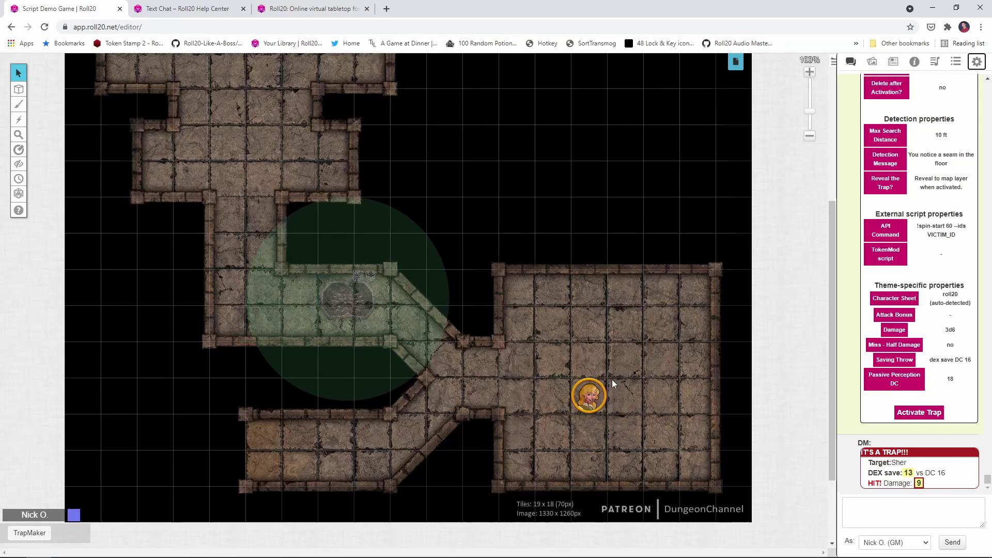
Select the character token, switch to Notepad++ and extend the !spin-start 60 command with --ids VICTIM_ID.
click(599, 388)
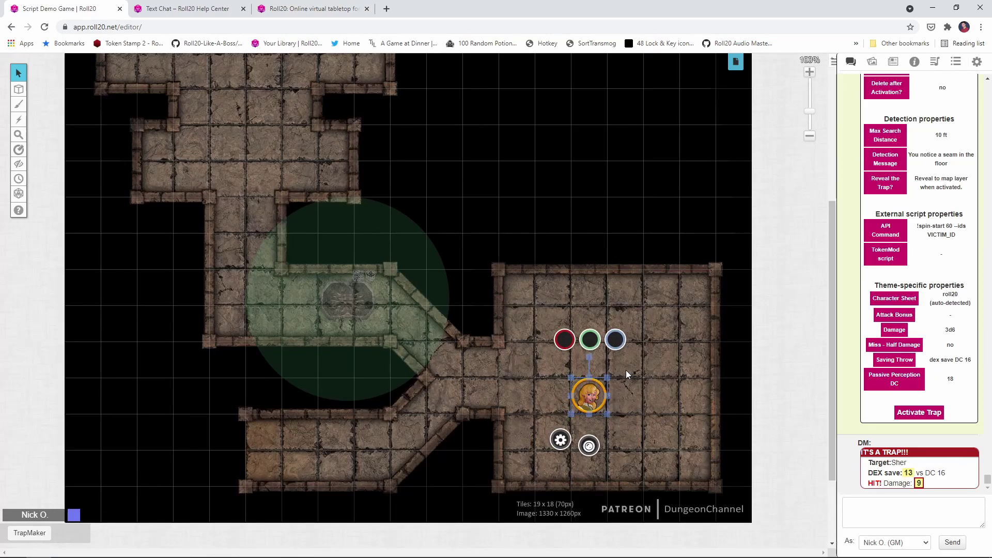
key(alt+Tab)
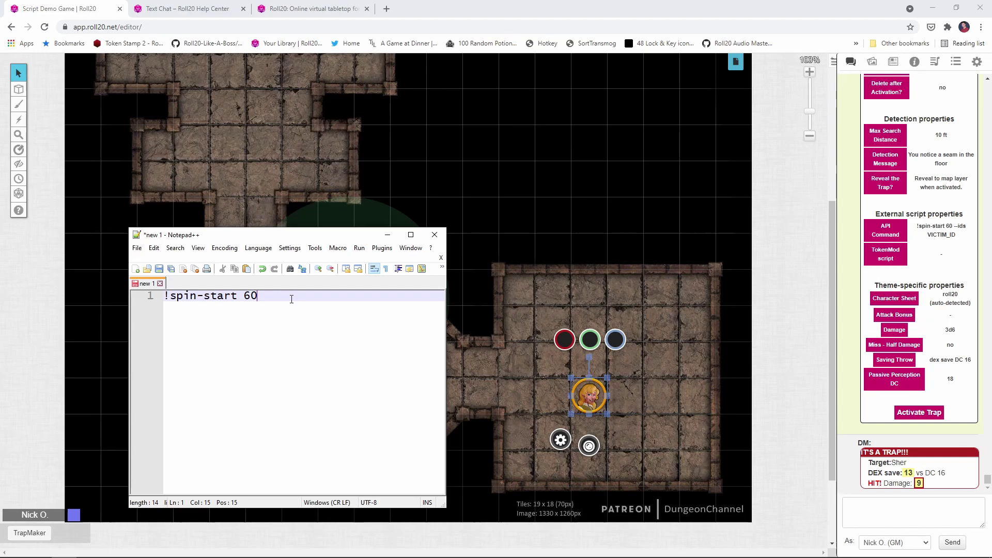
text(--ids VICTIM_ID)
click(271, 297)
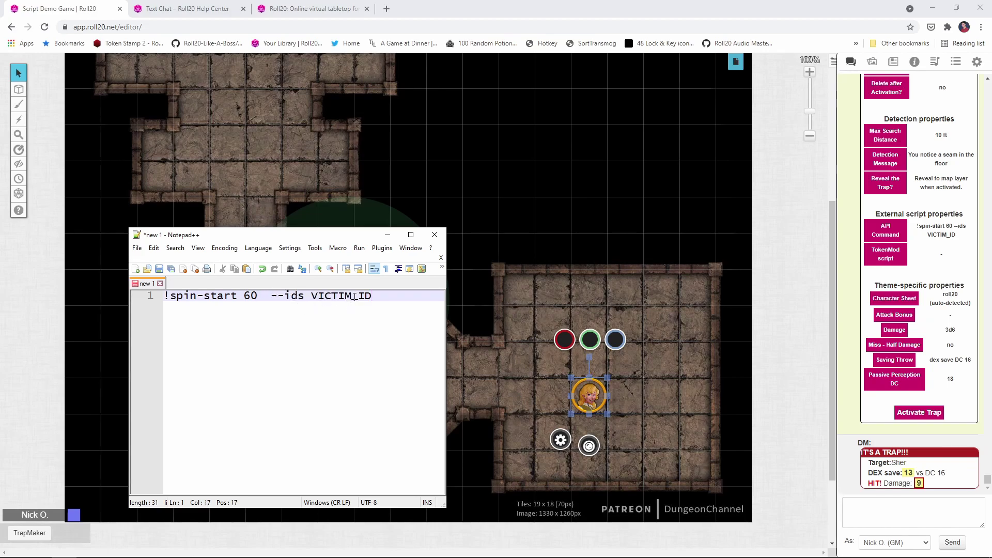
drag(373, 295, 311, 295)
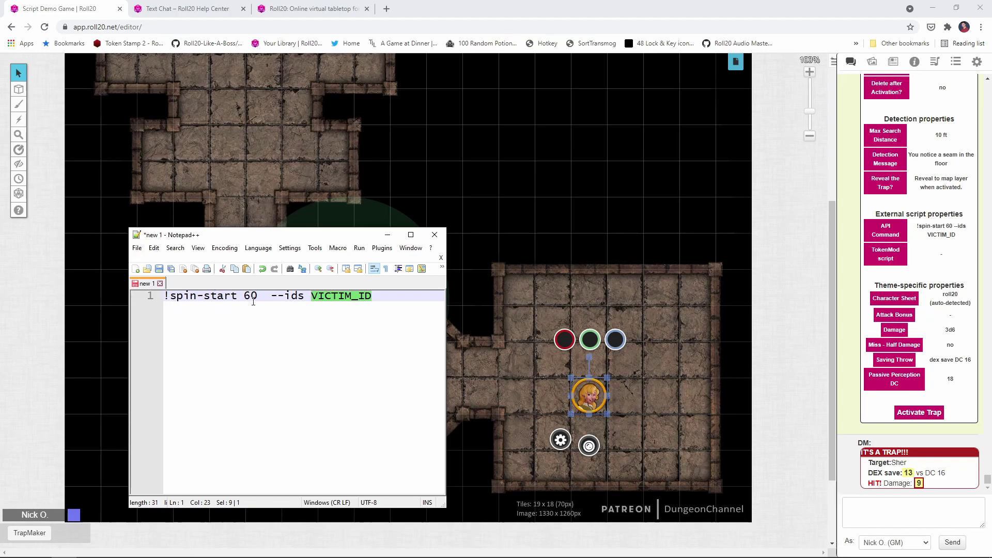
Remove the extra space before --ids, copy the whole command line and return to the Roll20 map.
click(271, 296)
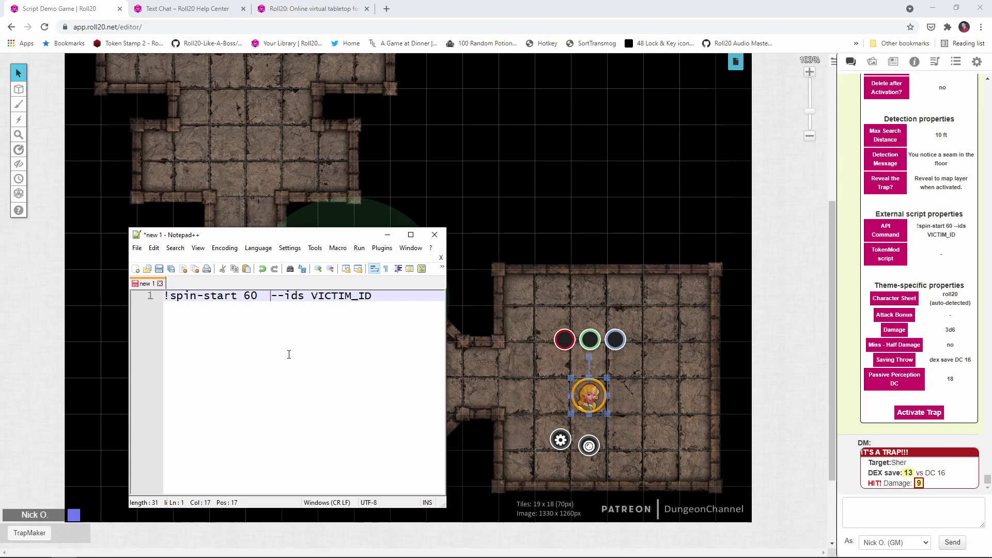
key(BackSpace)
drag(390, 302, 161, 297)
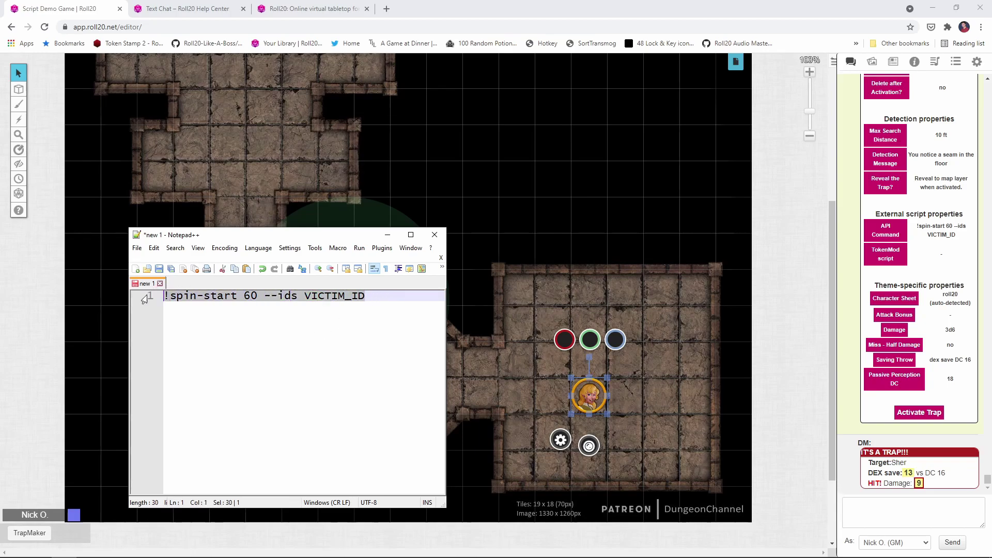
click(445, 180)
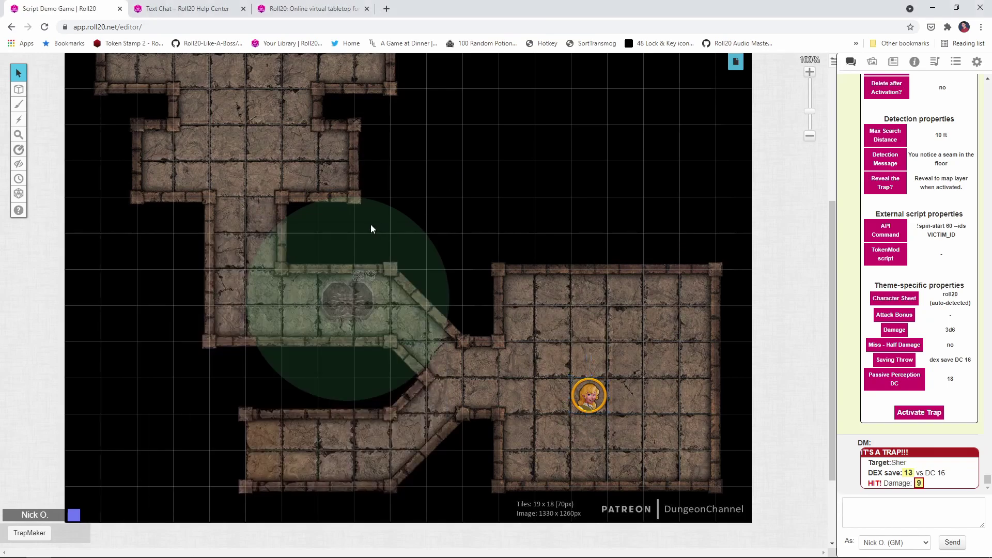
Set the trap's API Command property to !spin-start 60 --ids VICTIM_ID and deselect the trap.
click(359, 291)
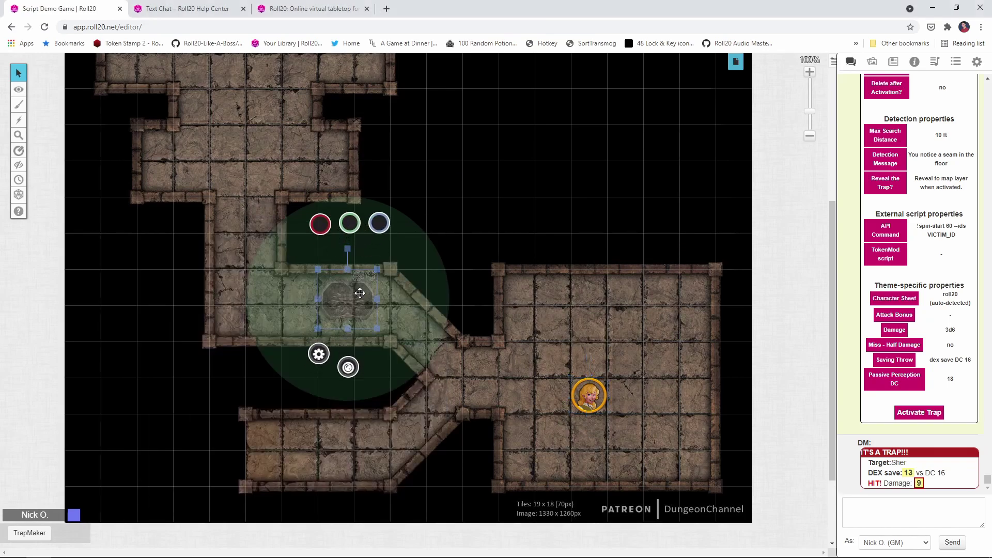
click(31, 534)
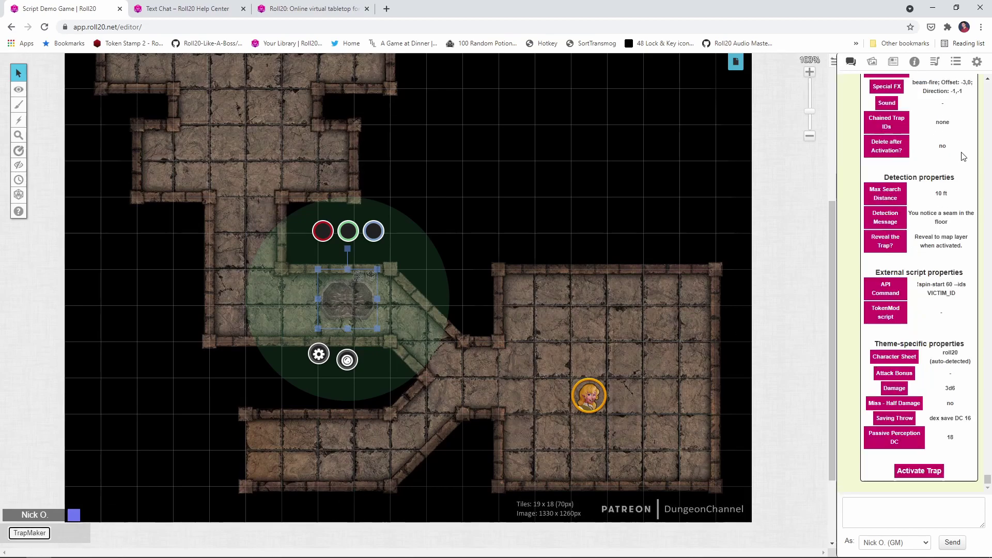
mouse_move(917, 126)
click(892, 293)
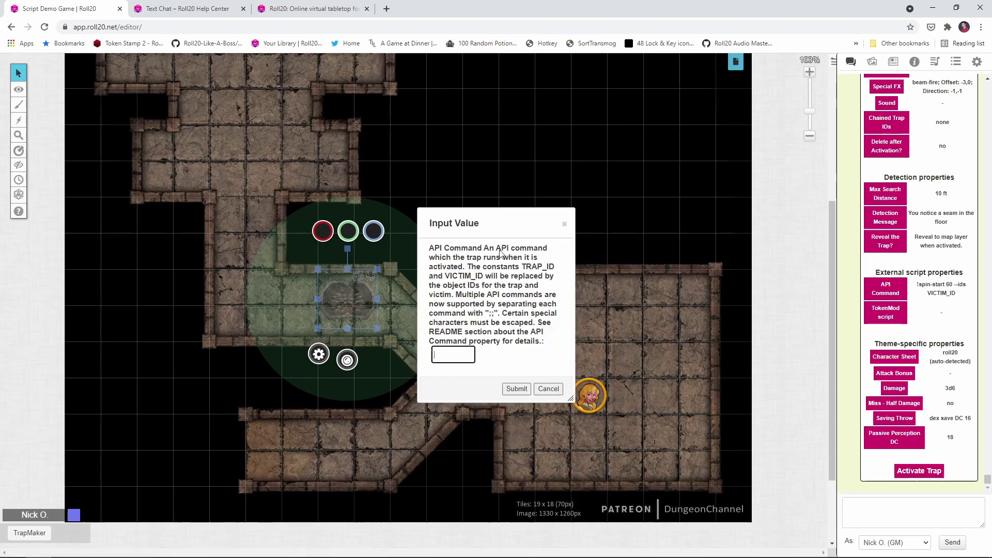
click(444, 357)
key(ctrl+v)
click(449, 356)
click(516, 389)
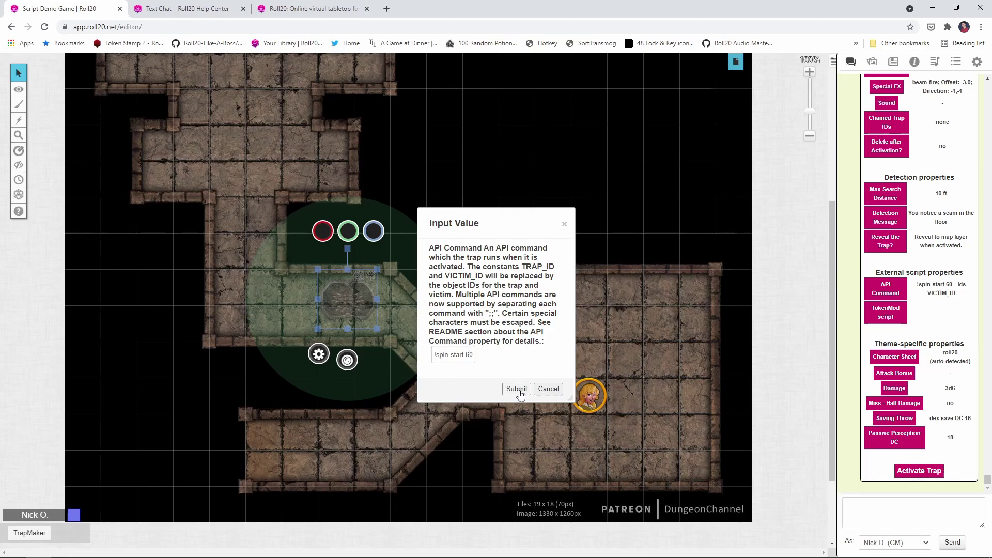
click(544, 305)
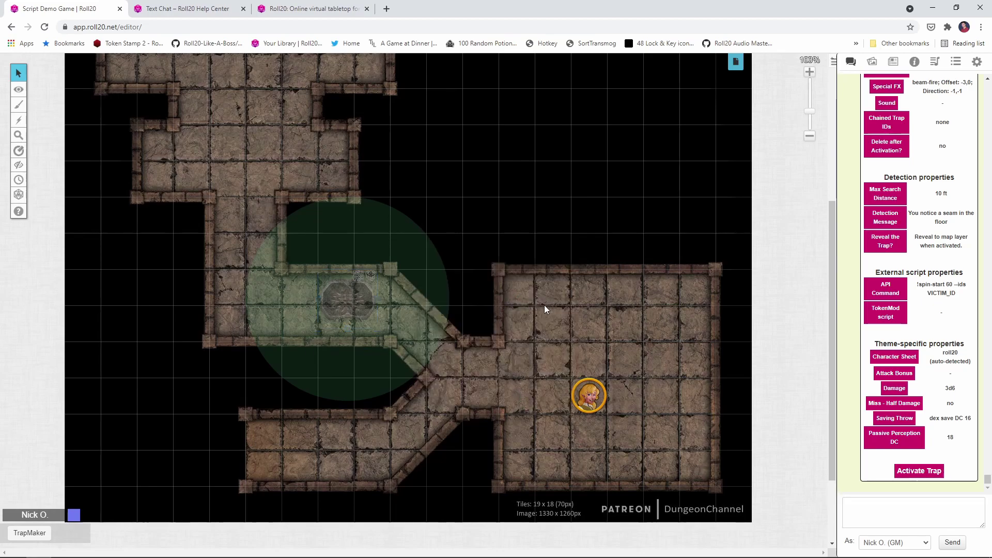
Move the character token onto the trap to trigger it, and send the !spin-stop command in chat.
drag(573, 395, 351, 303)
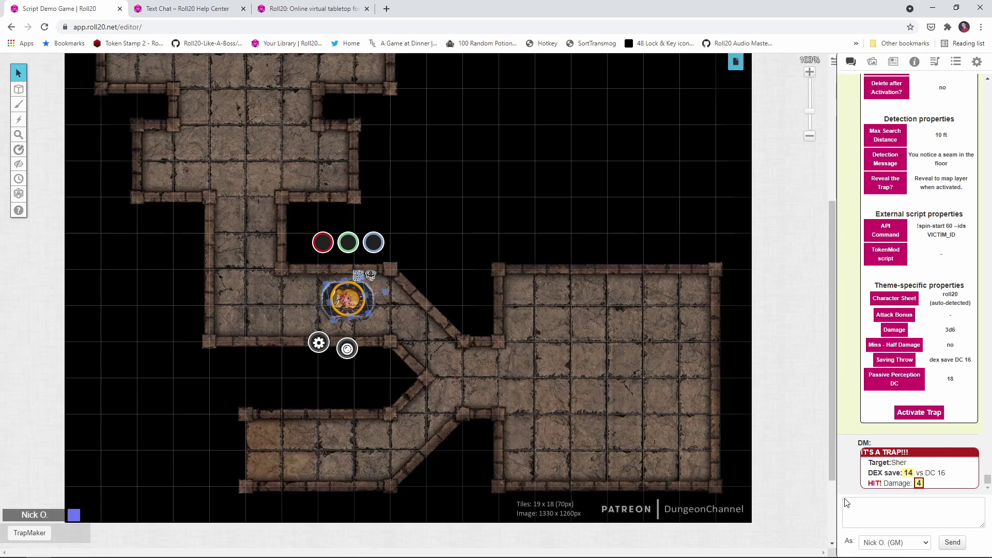
click(875, 512)
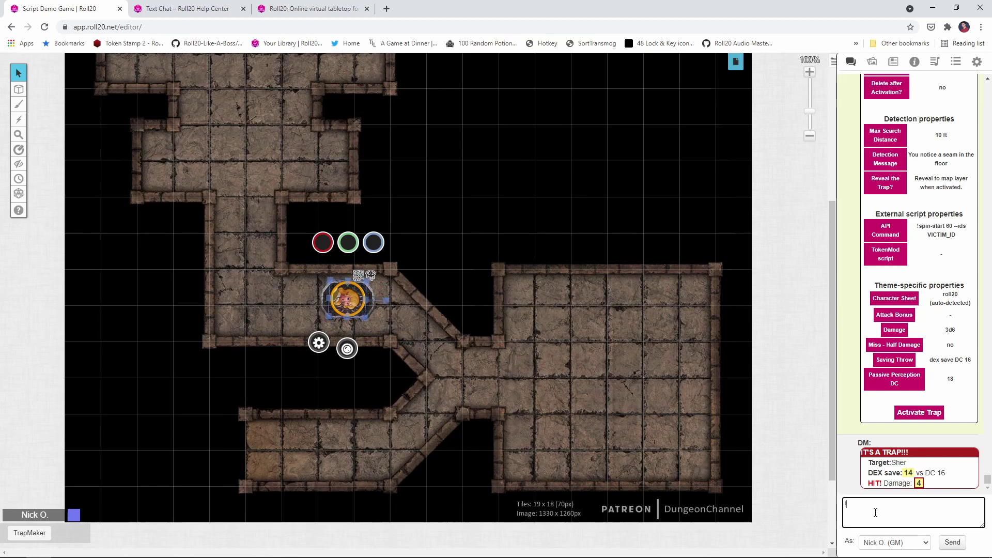
text(!spin-stop)
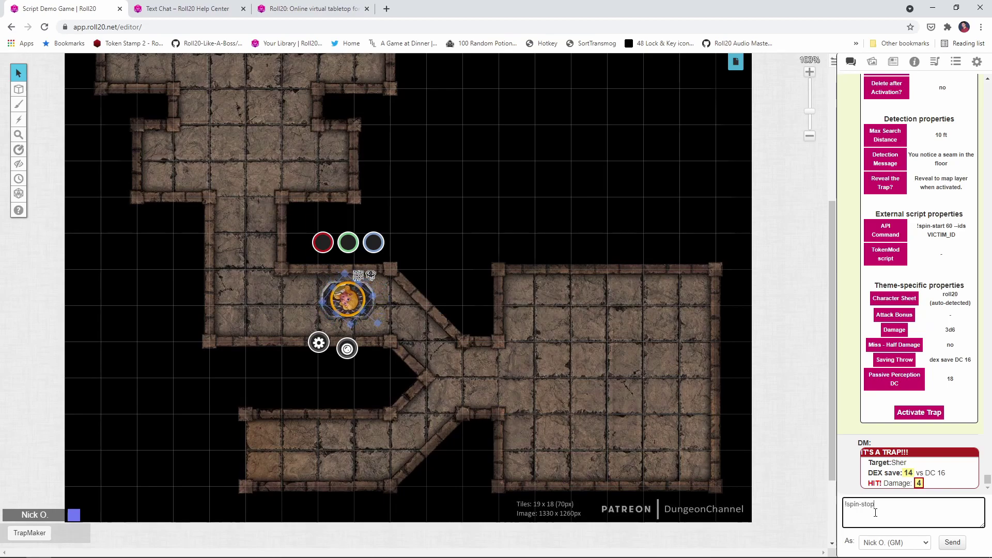
key(Return)
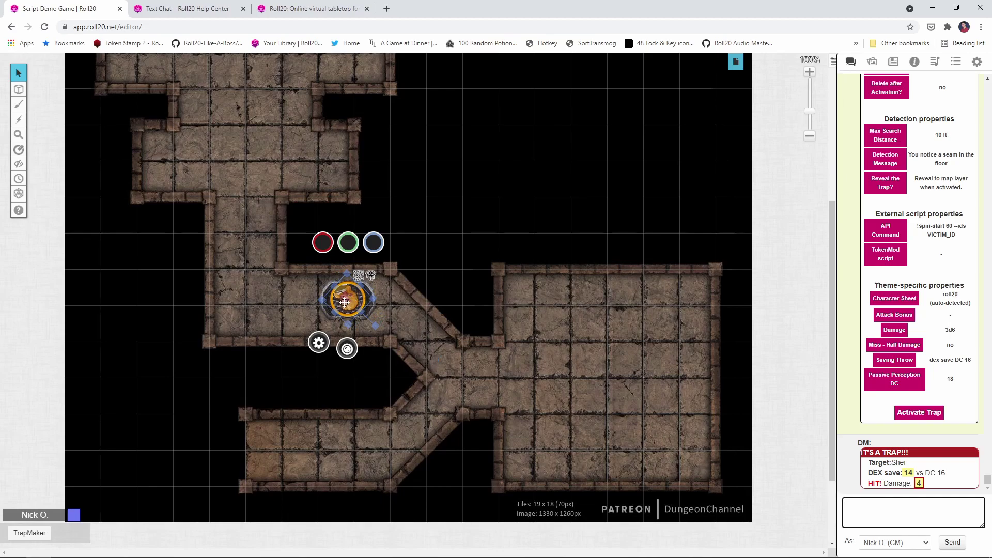
Move the character token off the trap back into the large eastern room and deselect it.
drag(361, 320, 622, 371)
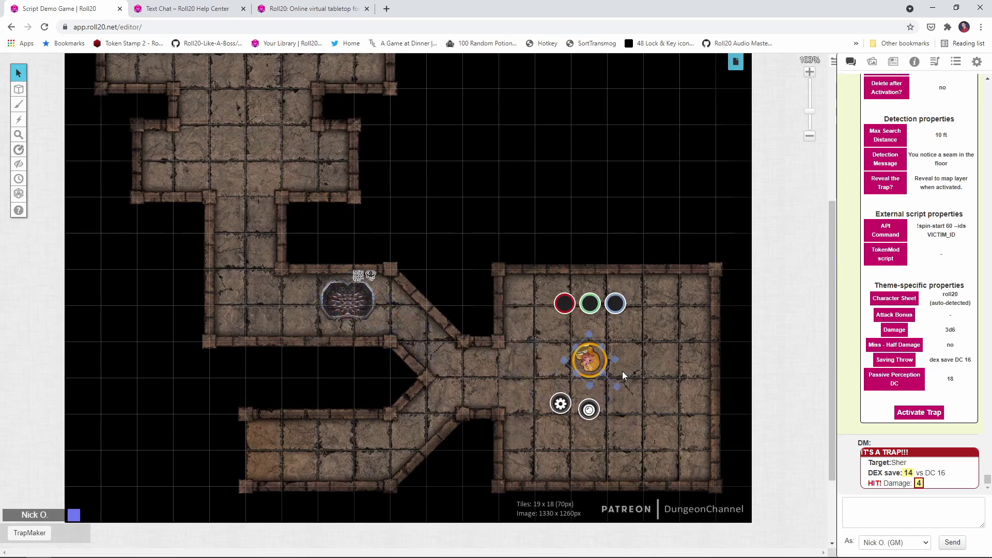
click(583, 315)
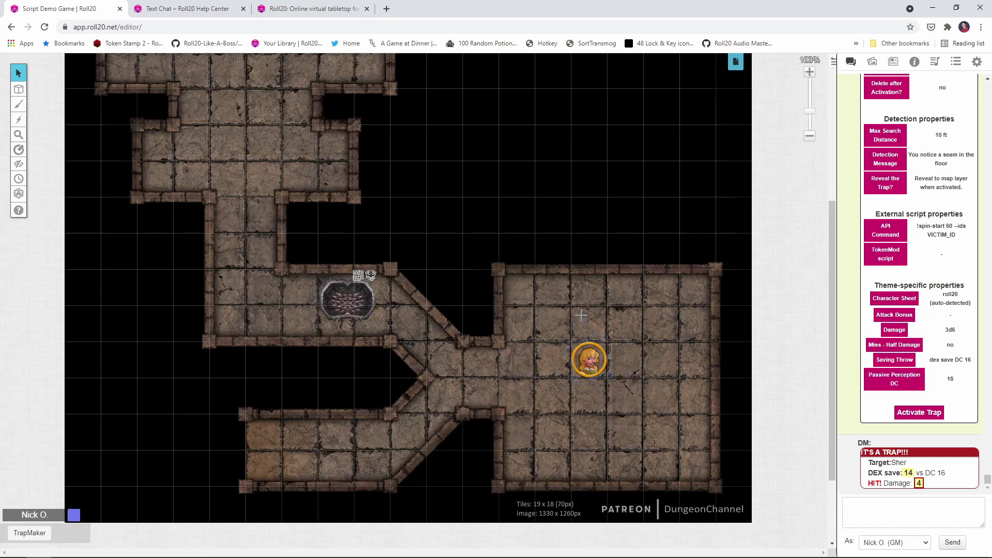
Read the external script properties in the It's a Trap! documentation on the API scripts page, from API Command to TokenMod script, and return to the game map.
click(310, 9)
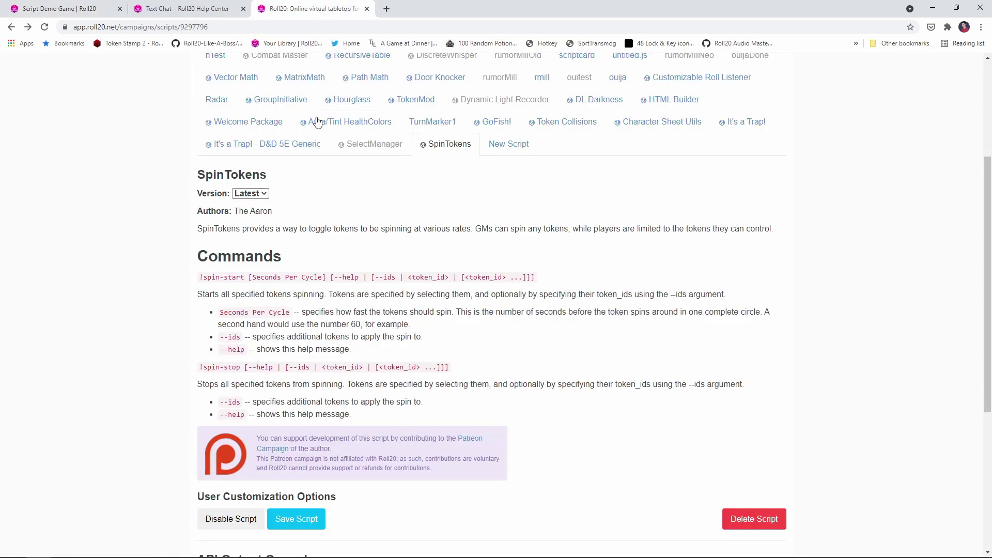
scroll(390, 158, up, 1)
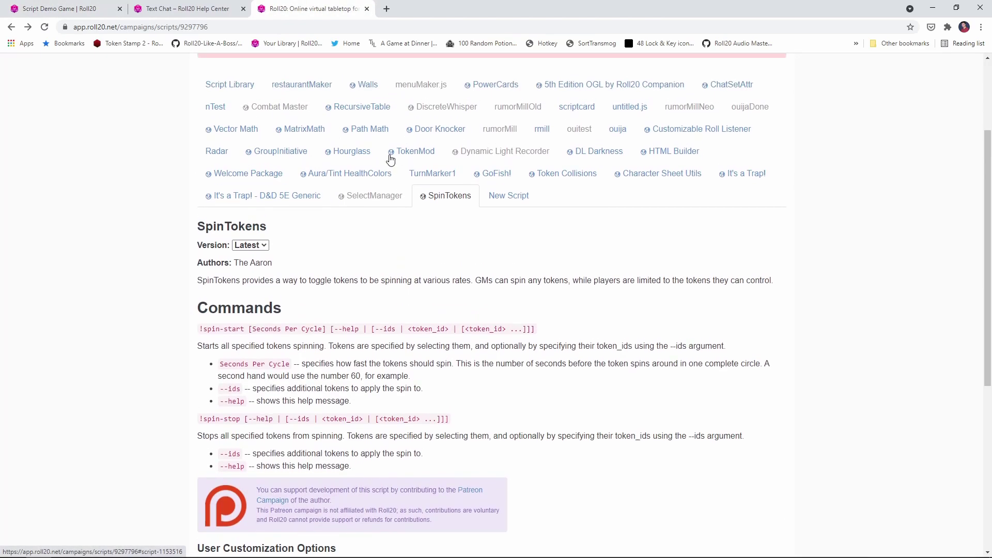
click(749, 175)
scroll(239, 199, down, 14)
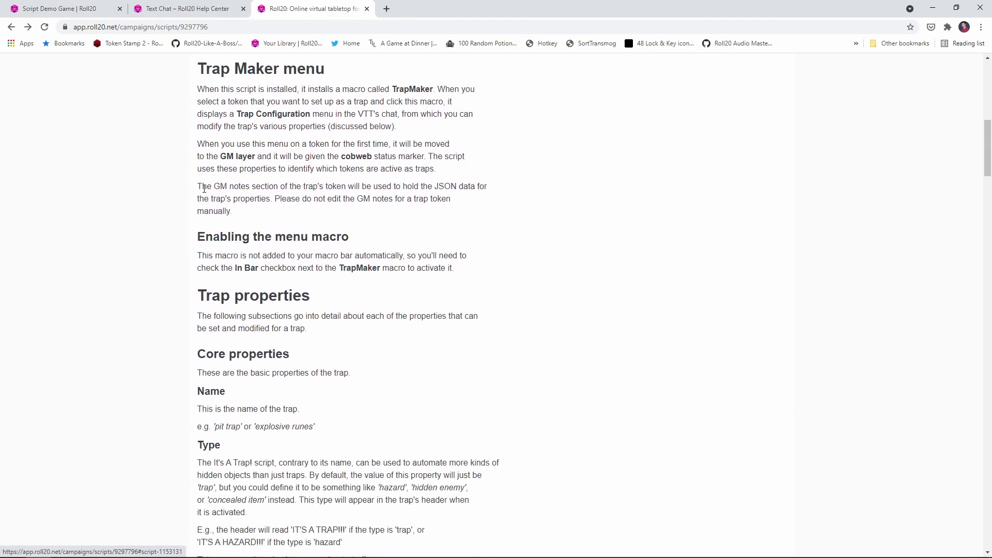
scroll(151, 191, down, 16)
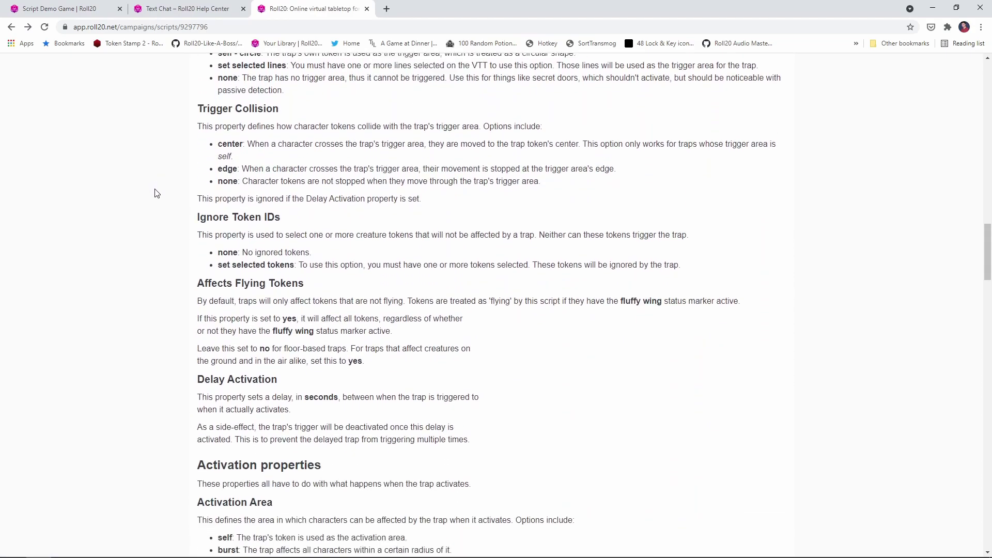
scroll(156, 193, down, 16)
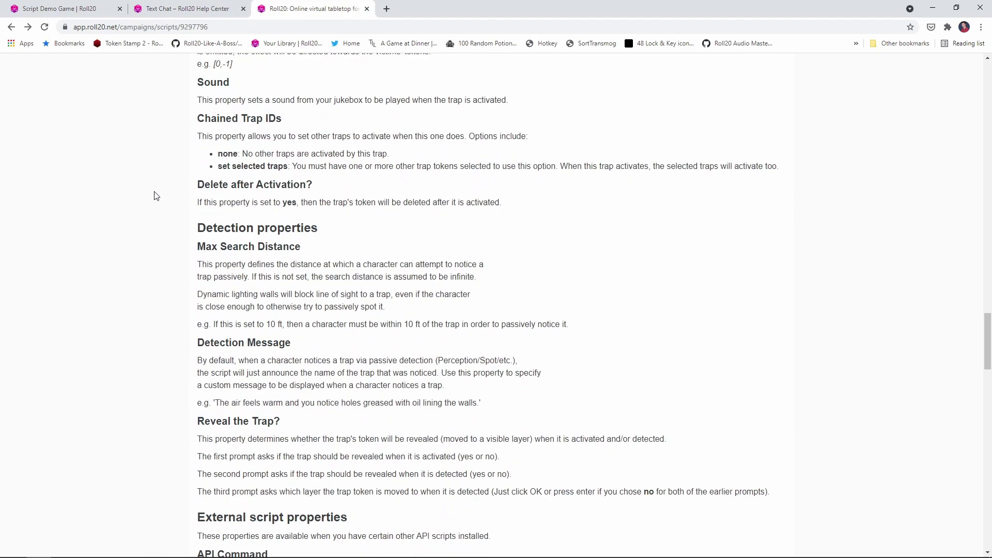
scroll(155, 196, down, 6)
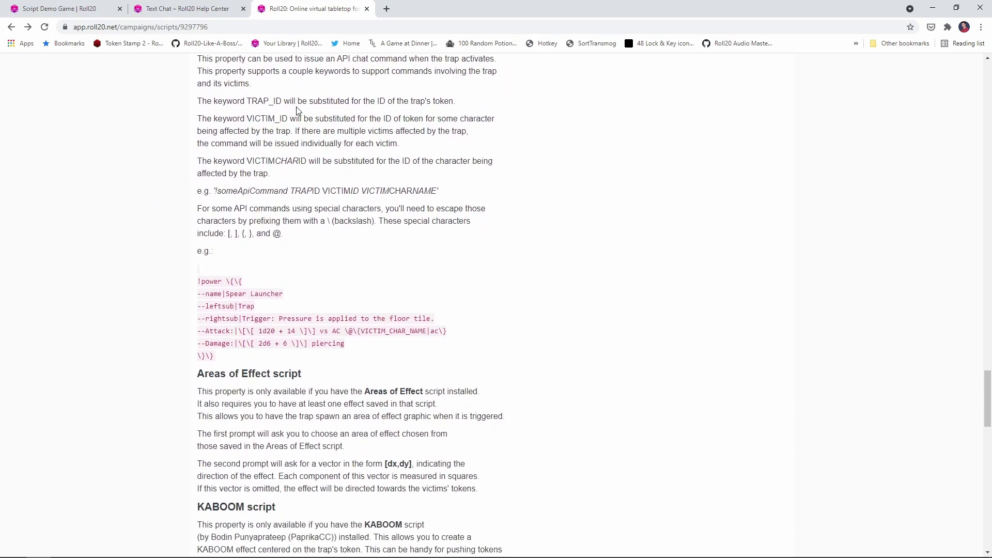
scroll(293, 115, up, 1)
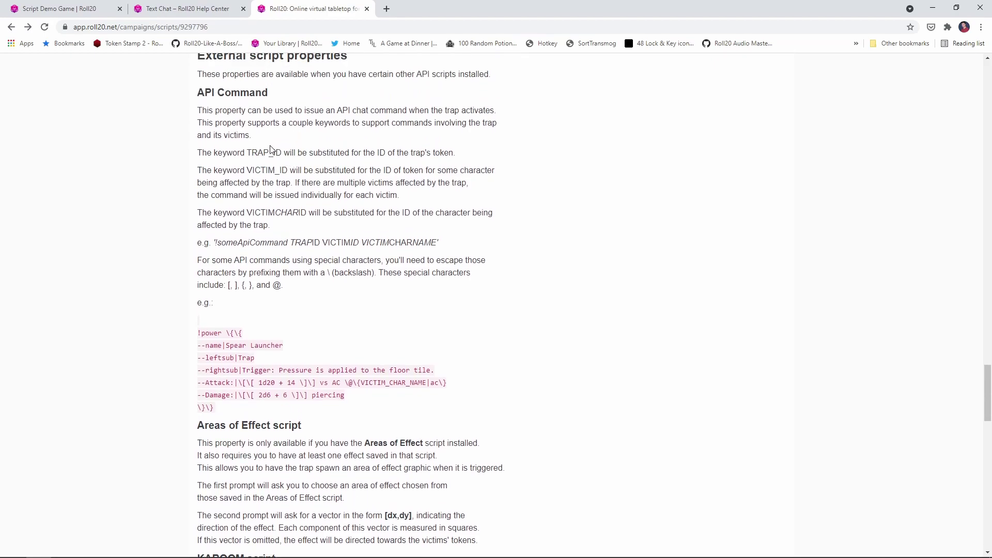
right_click(282, 242)
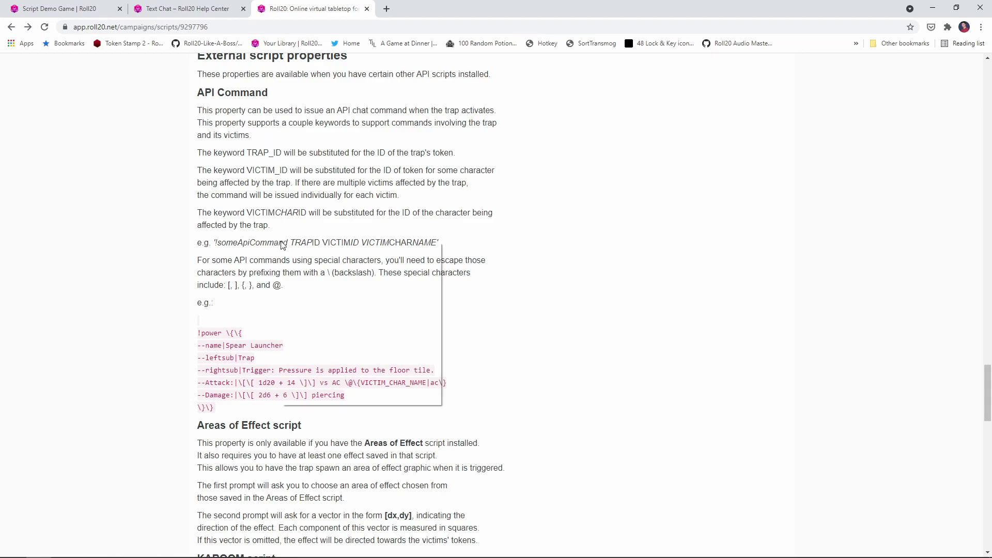
click(253, 241)
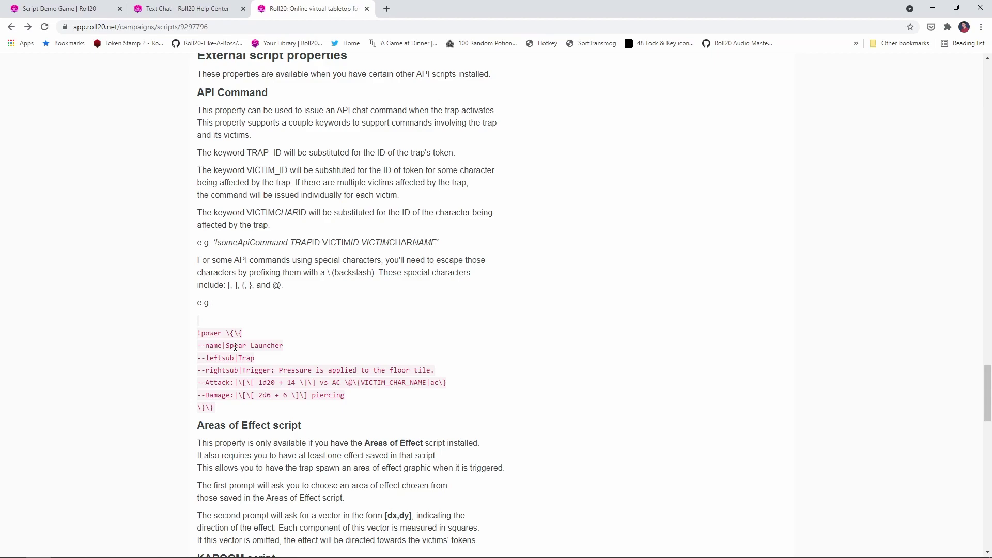
scroll(236, 346, down, 5)
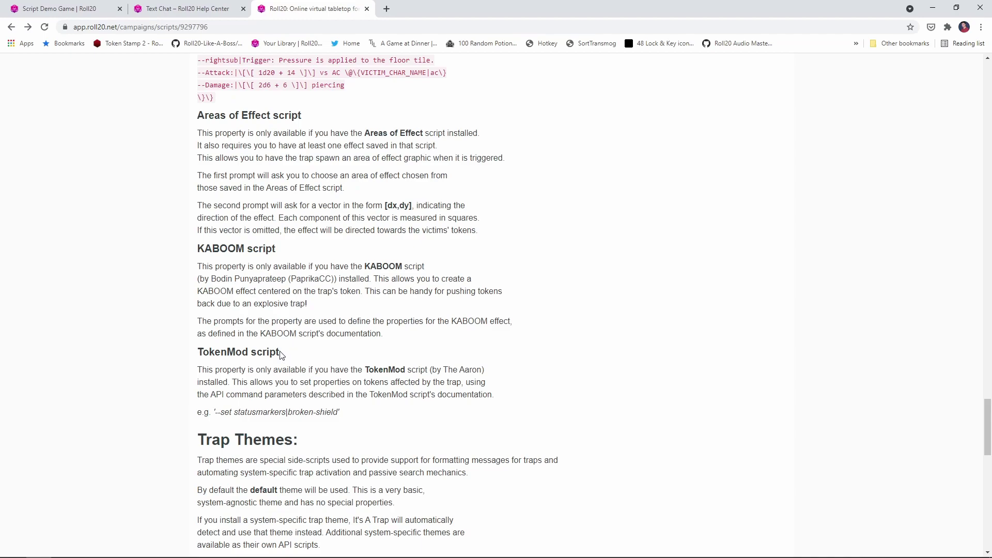
click(72, 7)
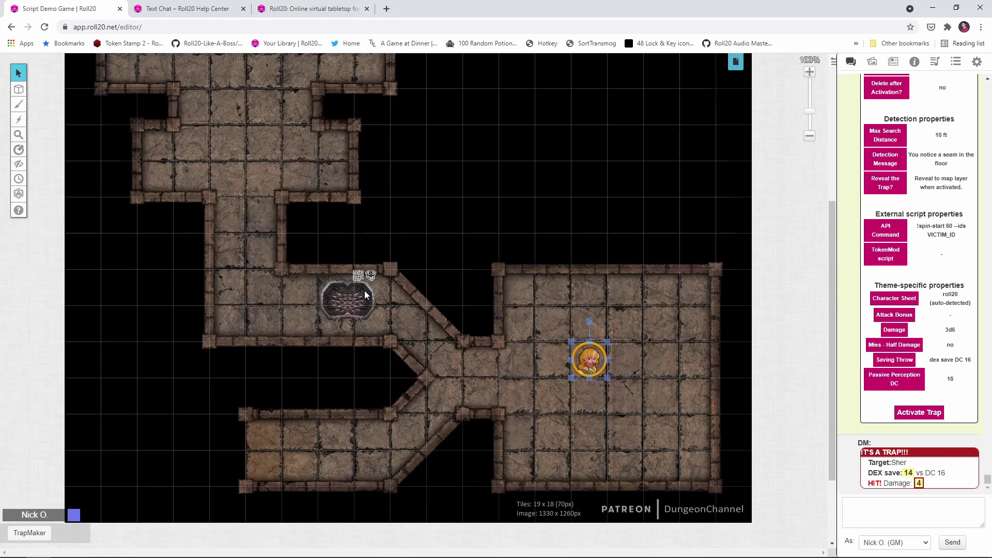
Select the trap on the GM layer, show its TrapMaker configuration and open the TokenMod script property for editing.
click(589, 360)
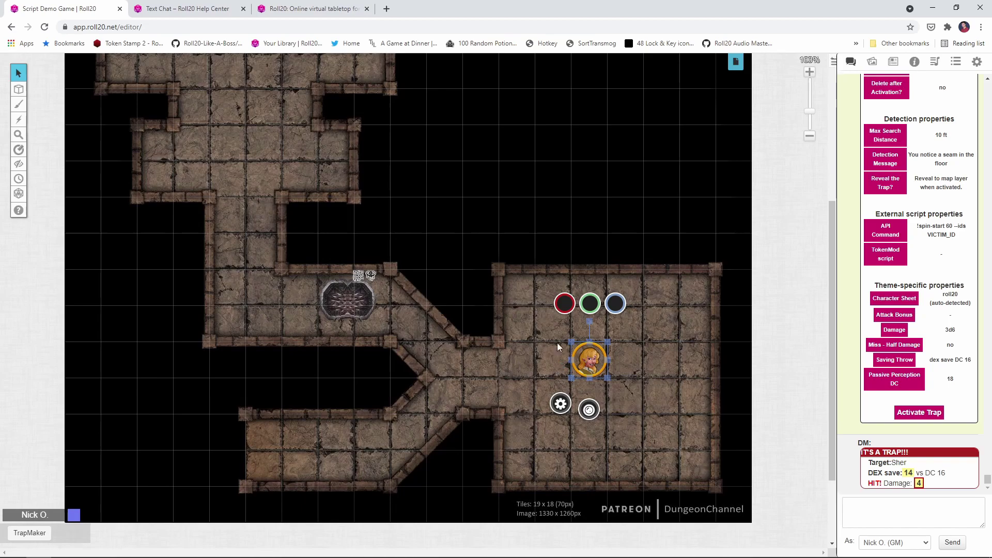
click(415, 251)
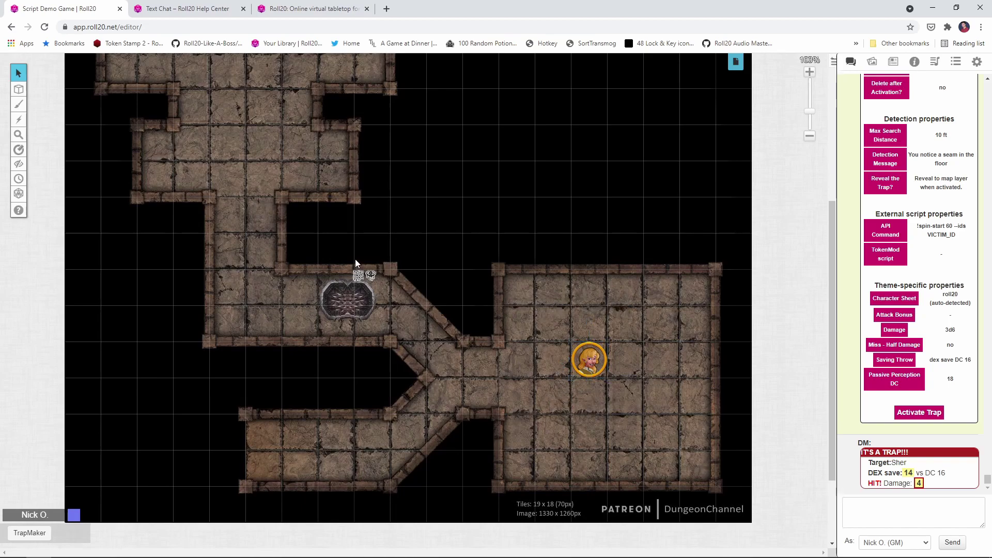
key(ctrl+shift+g)
click(337, 304)
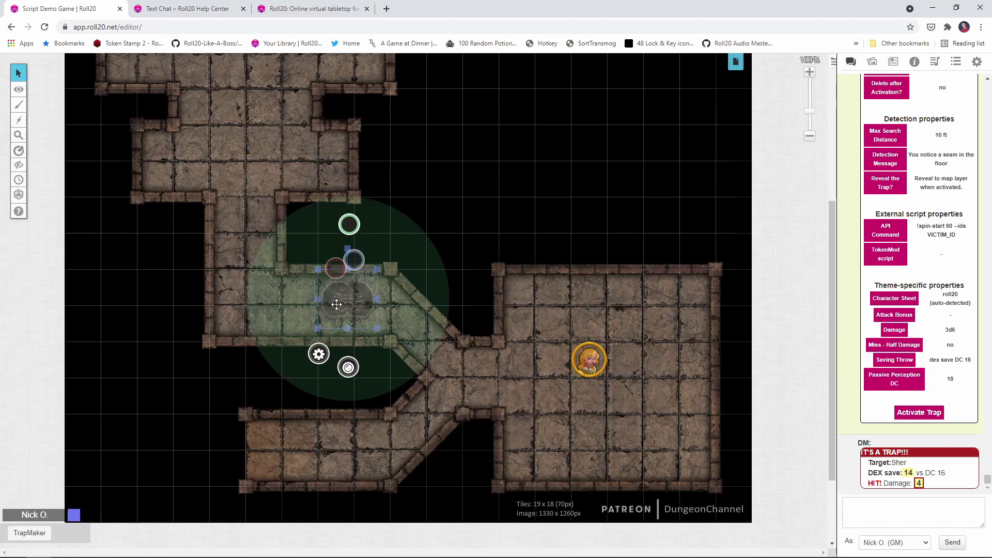
click(46, 532)
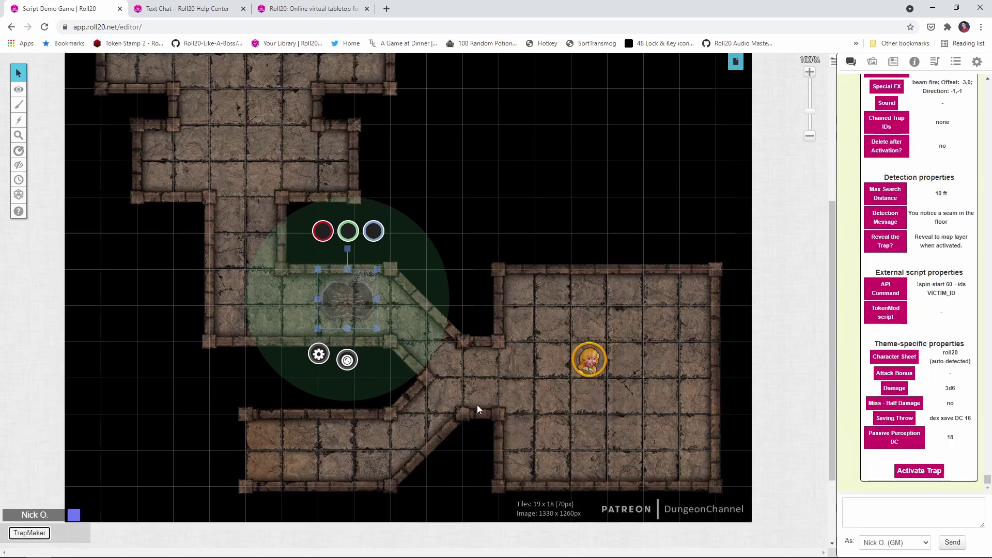
click(873, 321)
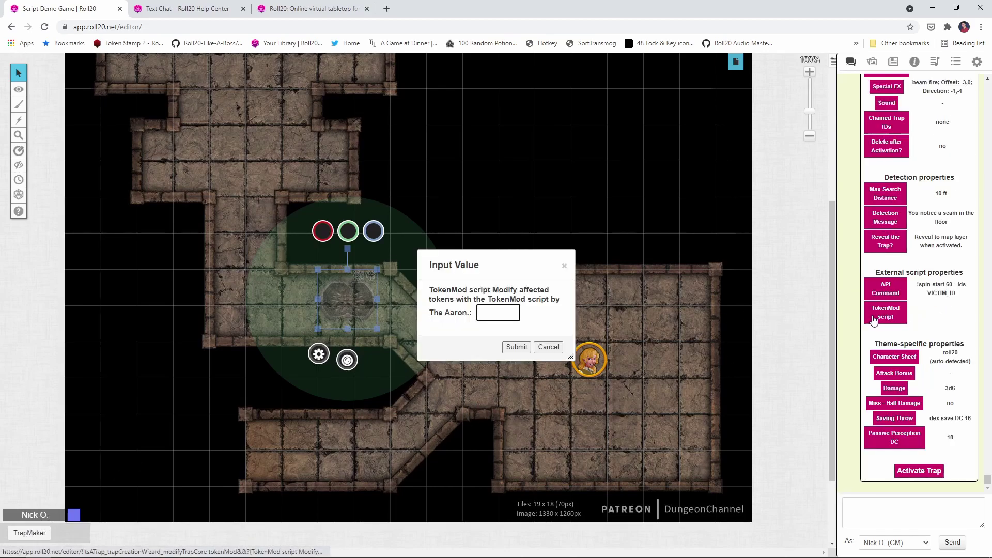
drag(473, 257, 518, 210)
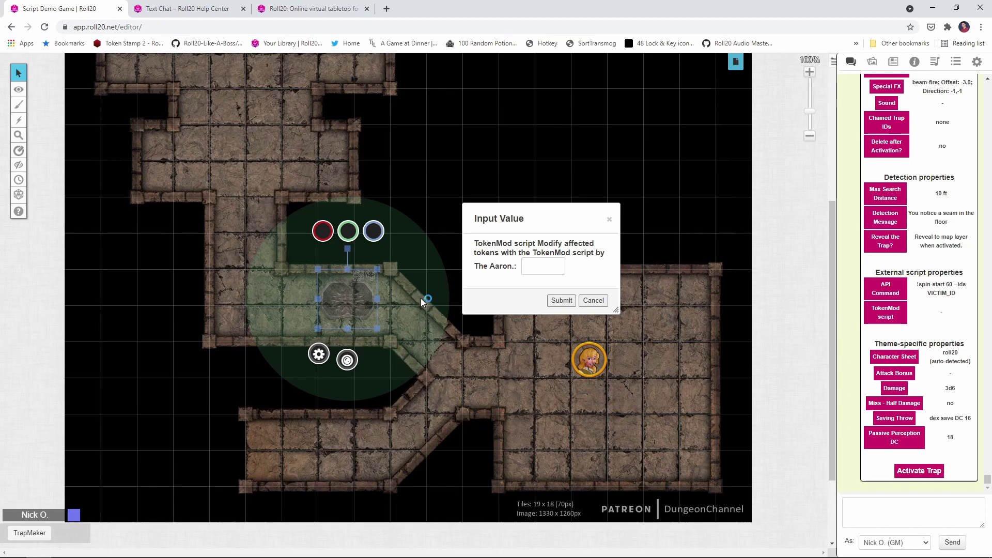
Switch to Notepad++, remove !token-mod from the command line and copy the remaining --ids VICTIM_ID --set bright_vision|off.
key(alt+Tab)
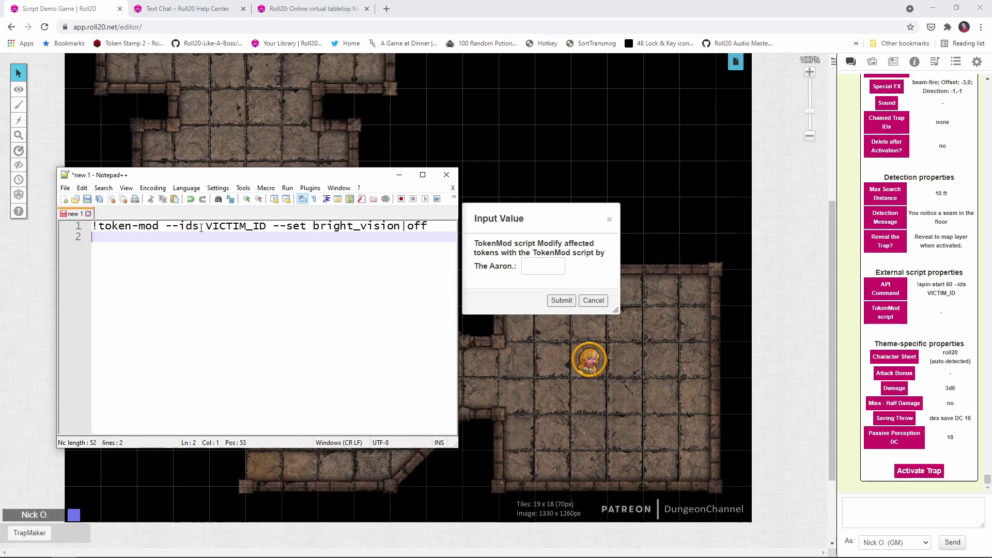
drag(269, 223, 199, 226)
click(282, 227)
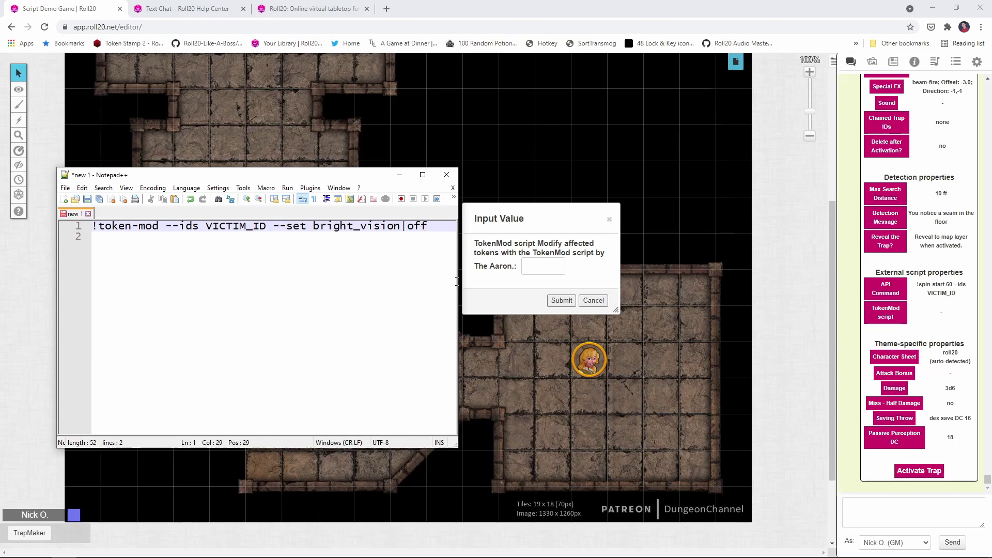
drag(166, 228, 93, 227)
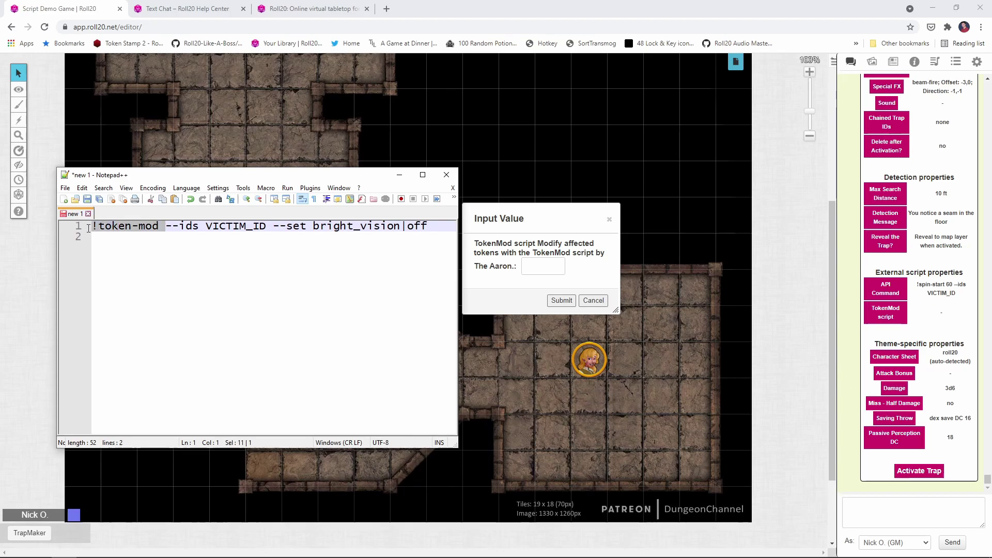
key(BackSpace)
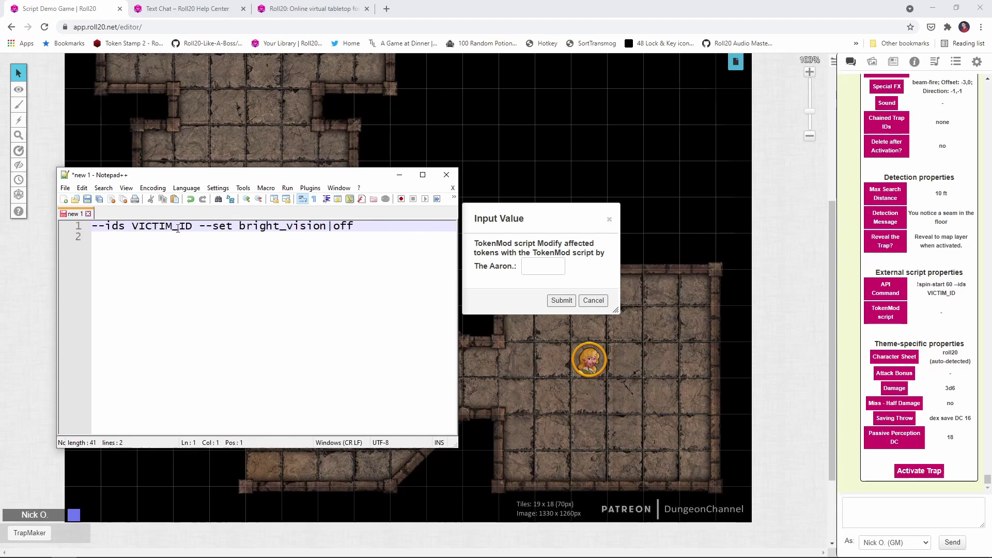
drag(353, 226, 52, 221)
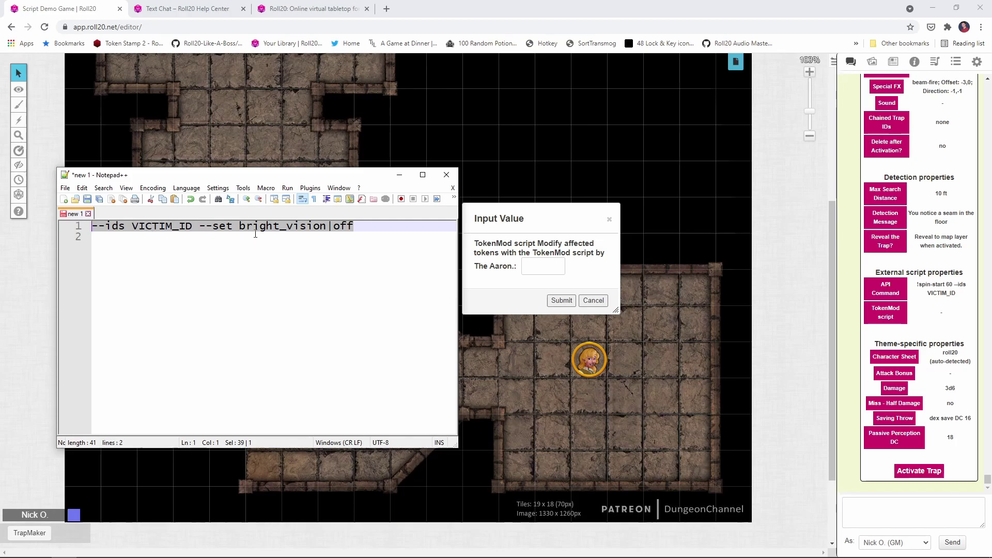
Set the trap's TokenMod script property to --ids VICTIM_ID --set bright_vision|off.
click(530, 274)
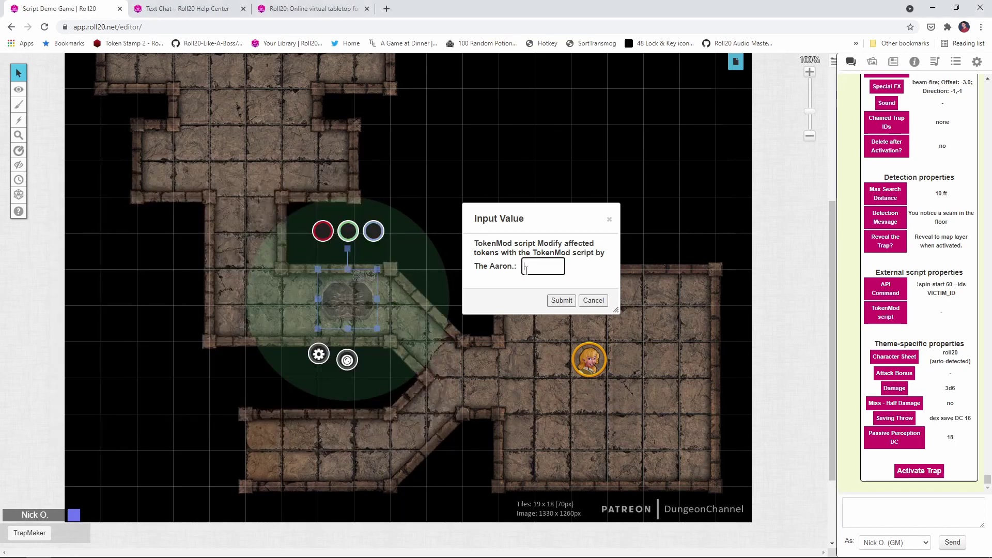
key(ctrl+v)
click(560, 301)
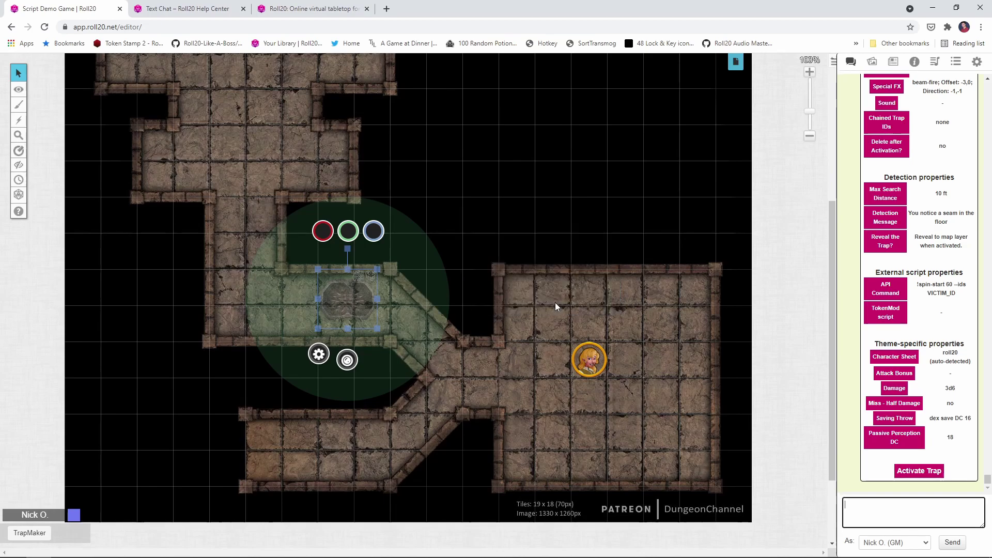
Deselect the trap, return to the token layer and move the character token onto the trap to trigger it.
click(549, 324)
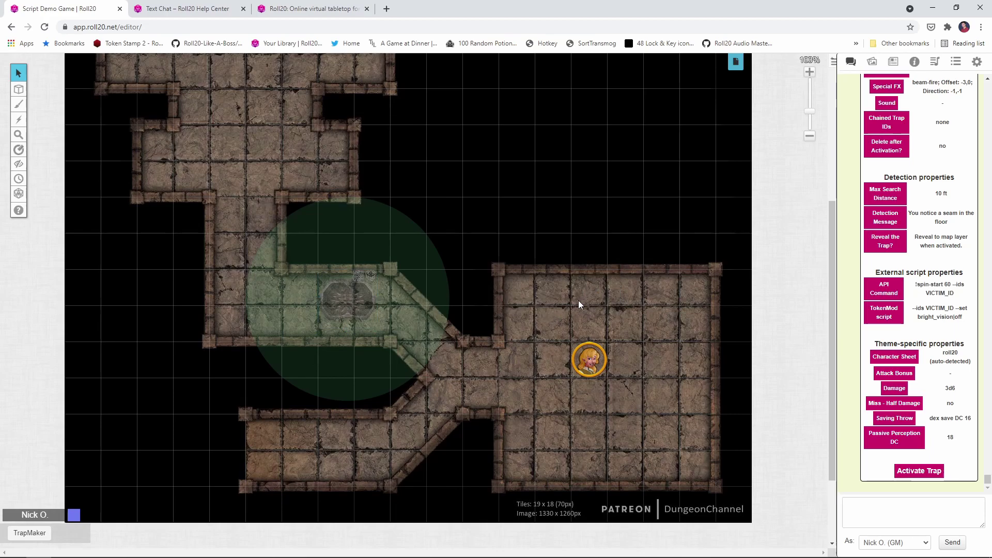
click(589, 358)
drag(583, 374, 378, 339)
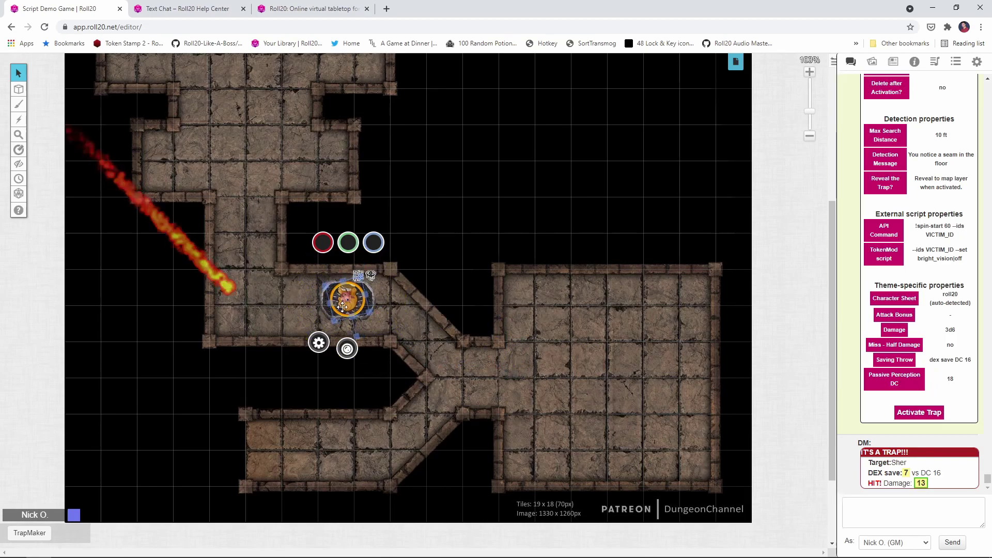
Open the character token's Dynamic Lighting settings.
double_click(347, 299)
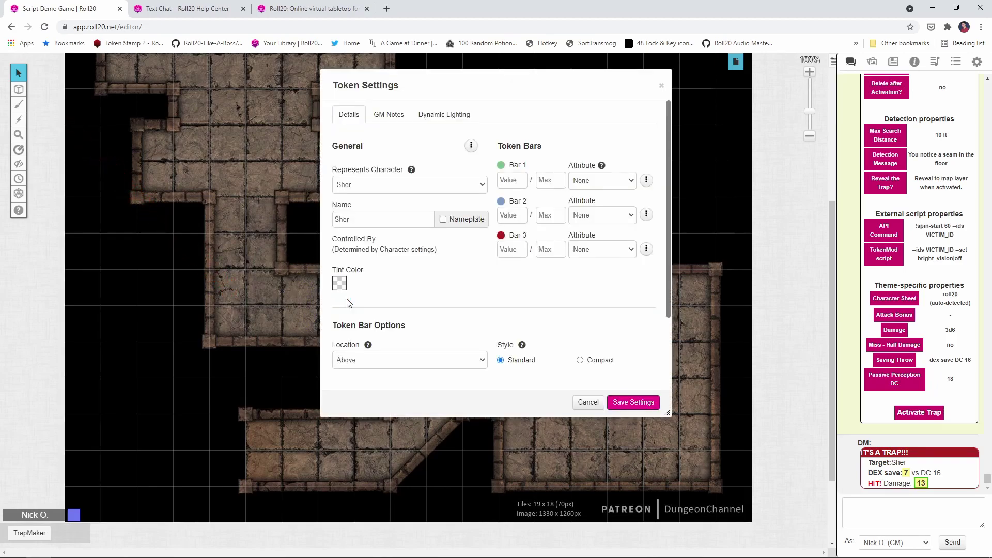
click(437, 117)
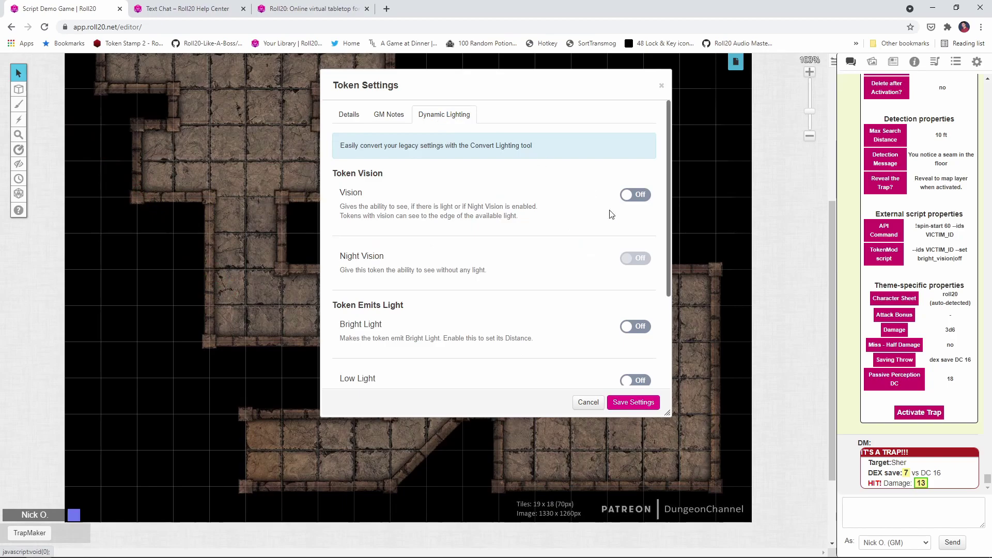